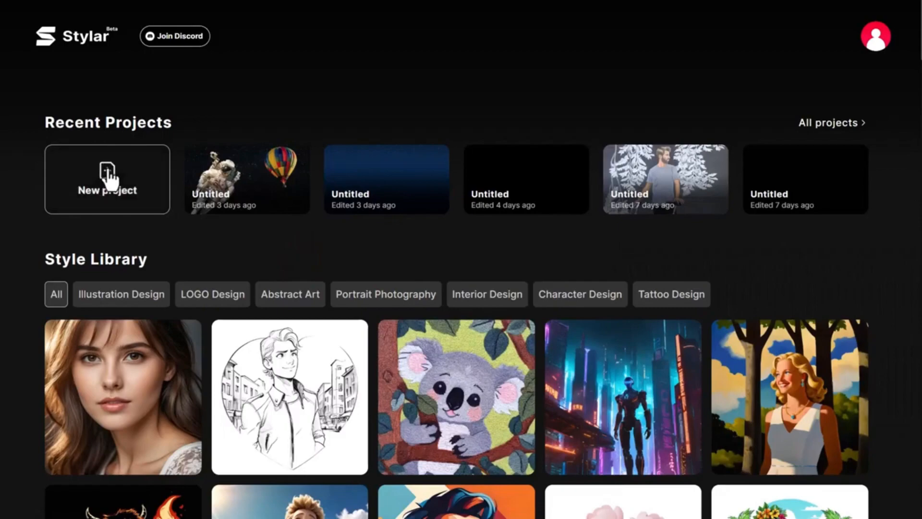
Create a new project with a 1:1 canvas of 1536 × 1536 and import the two dress sketches
left_click(109, 175)
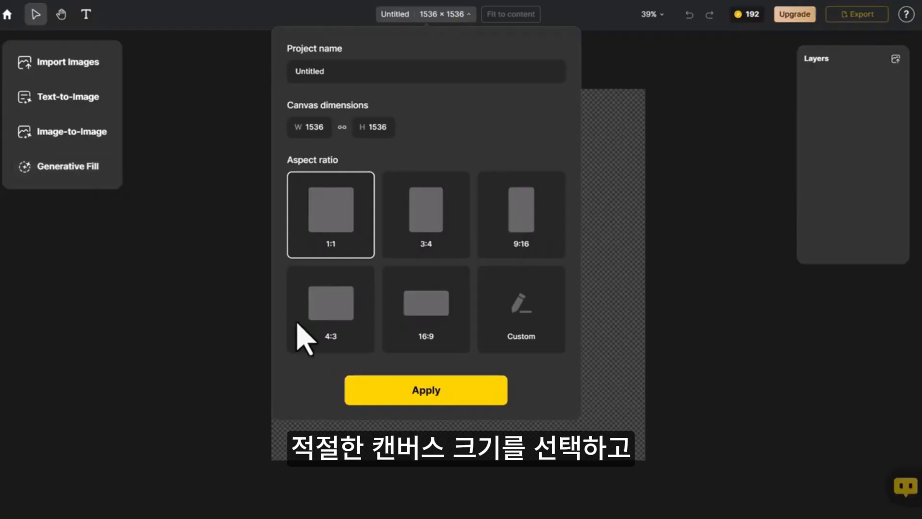
left_click(367, 384)
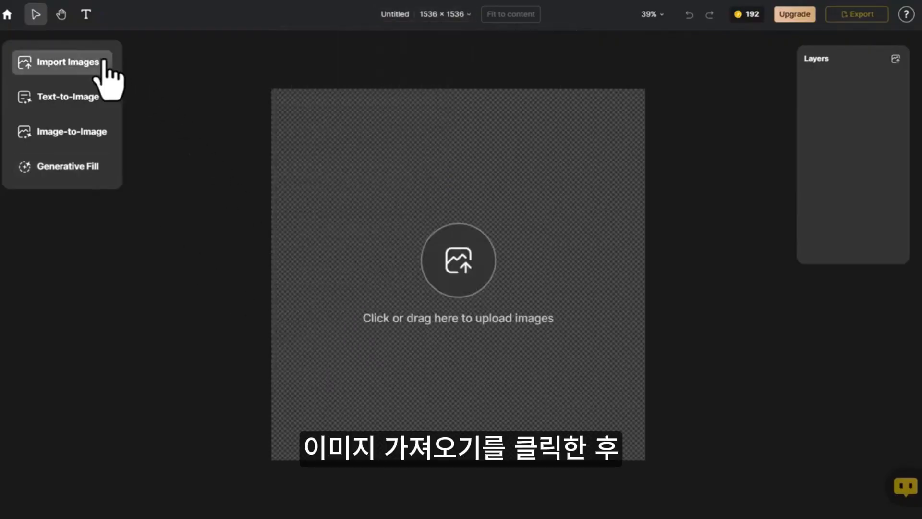
left_click(115, 61)
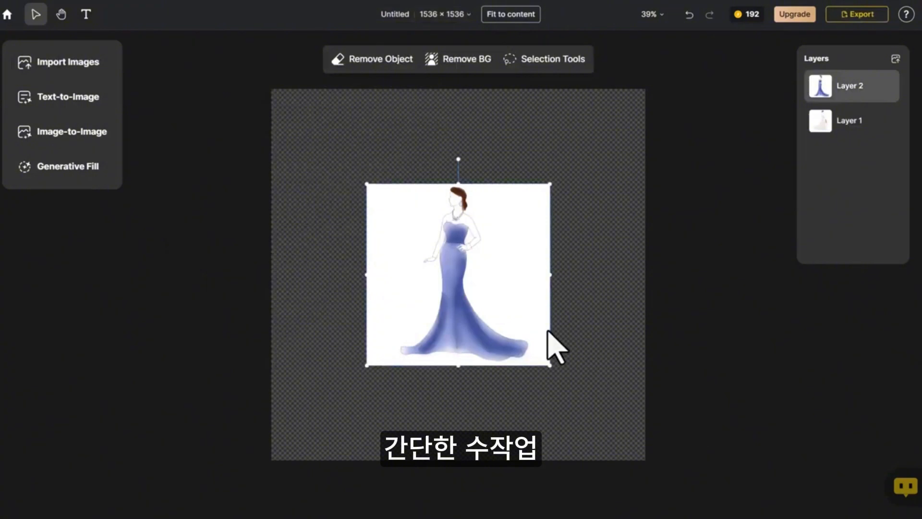
Move the blue dress sketch to the canvas's upper-left corner and enlarge it to fill the whole canvas
left_click_drag(492, 303, 401, 218)
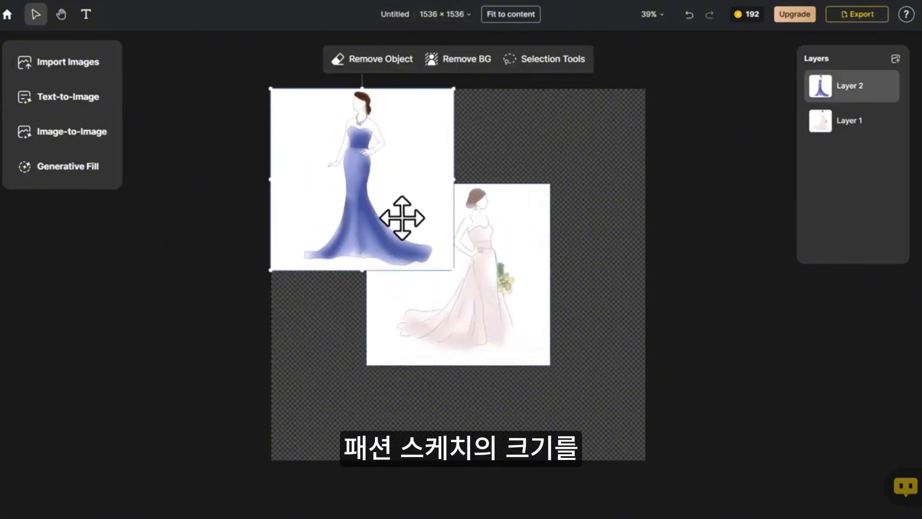
left_click_drag(455, 269, 649, 460)
left_click(680, 427)
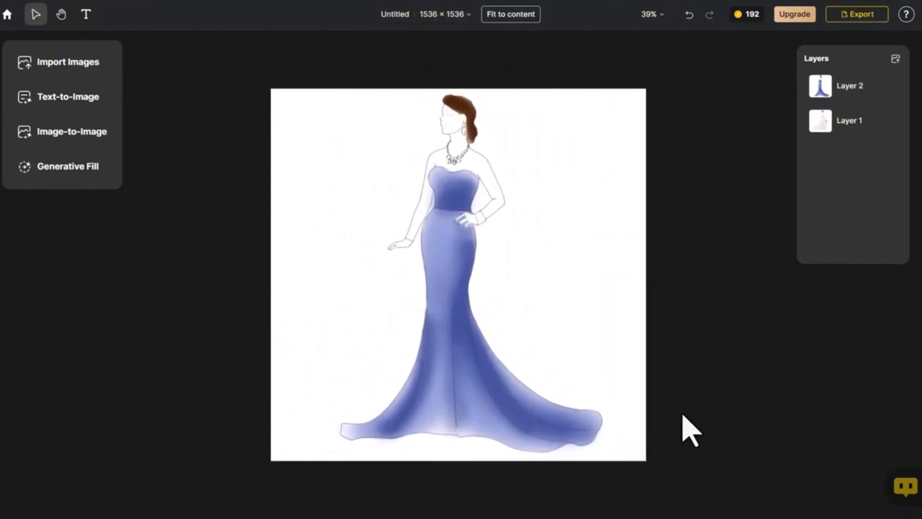
Bring the wedding dress sketch above the blue dress layer and enlarge it to fill the canvas
left_click_drag(856, 96, 859, 144)
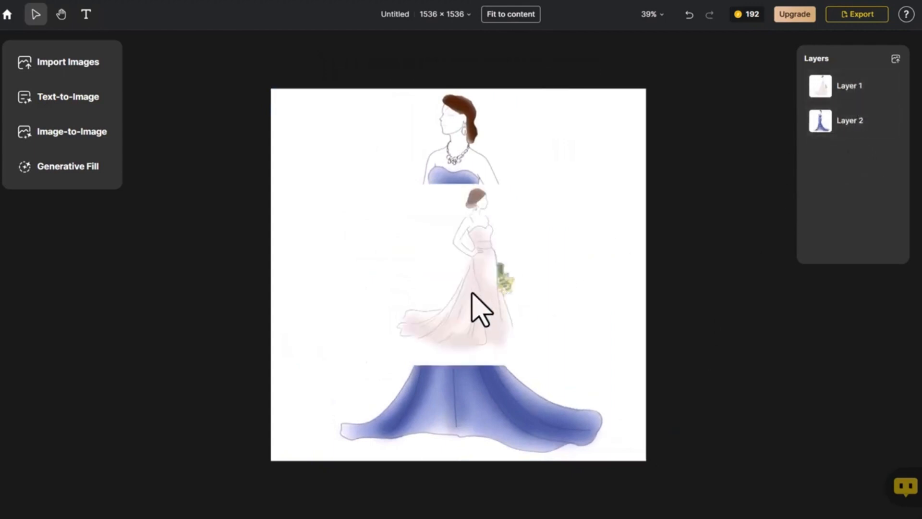
left_click_drag(472, 293, 384, 202)
left_click_drag(452, 269, 652, 451)
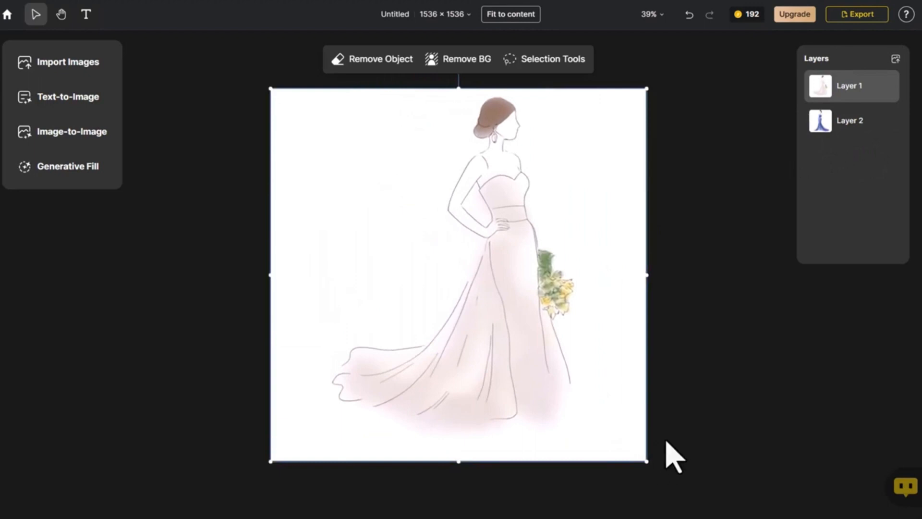
left_click(672, 454)
Generate Image-to-Image versions of the wedding dress sketch with an automatic prompt and the Realistic style, and select the second result
left_click(84, 137)
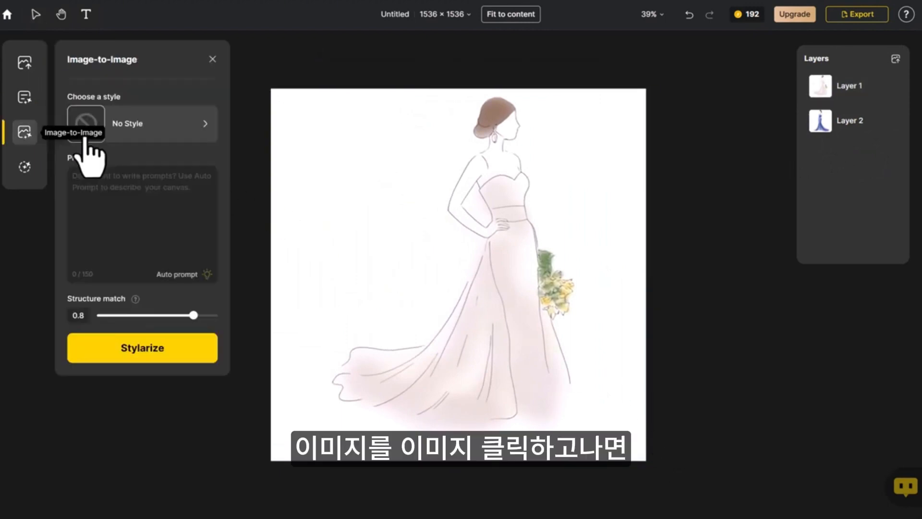
left_click(177, 274)
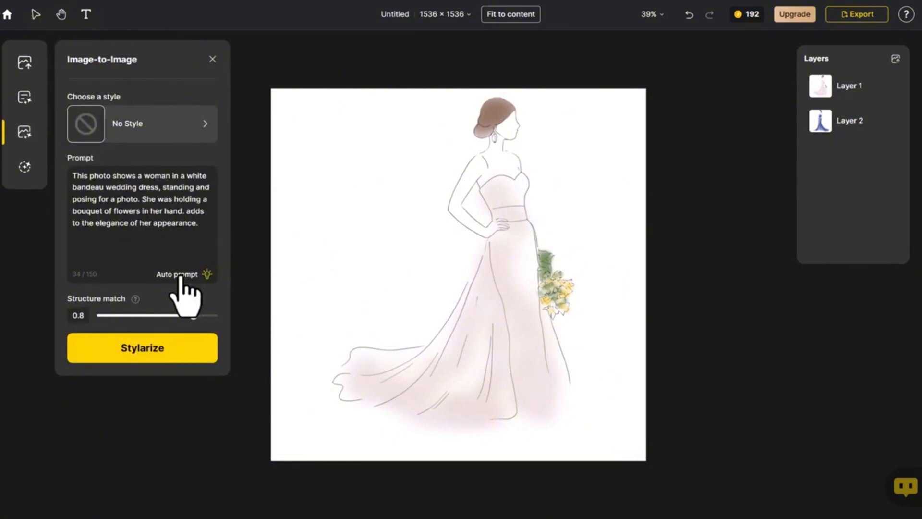
left_click(161, 128)
left_click(159, 127)
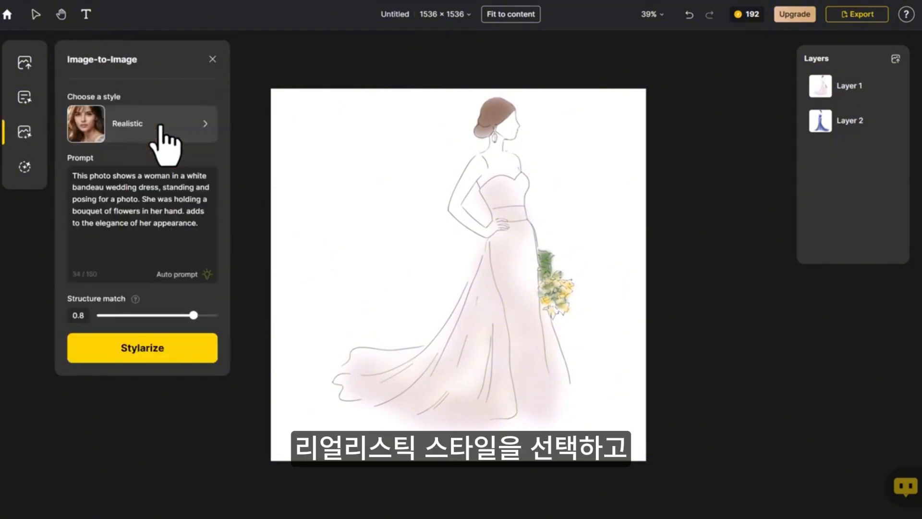
left_click(168, 351)
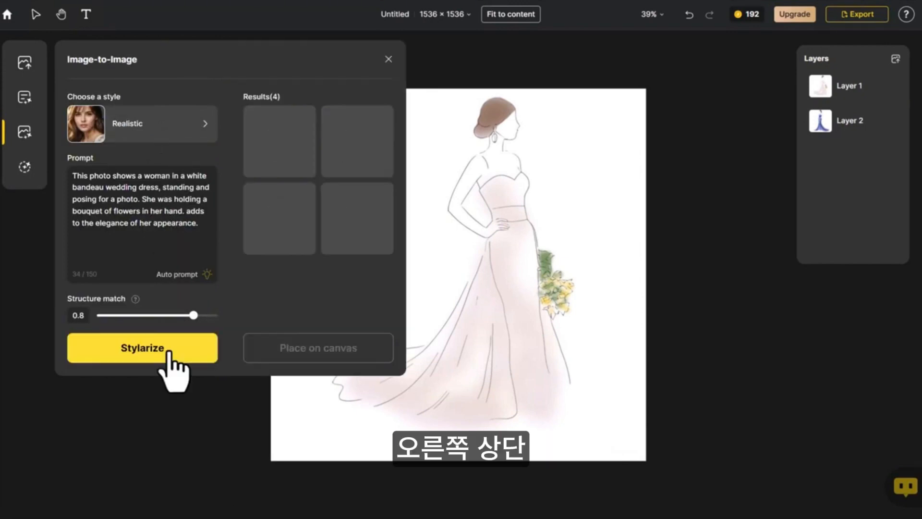
left_click(340, 158)
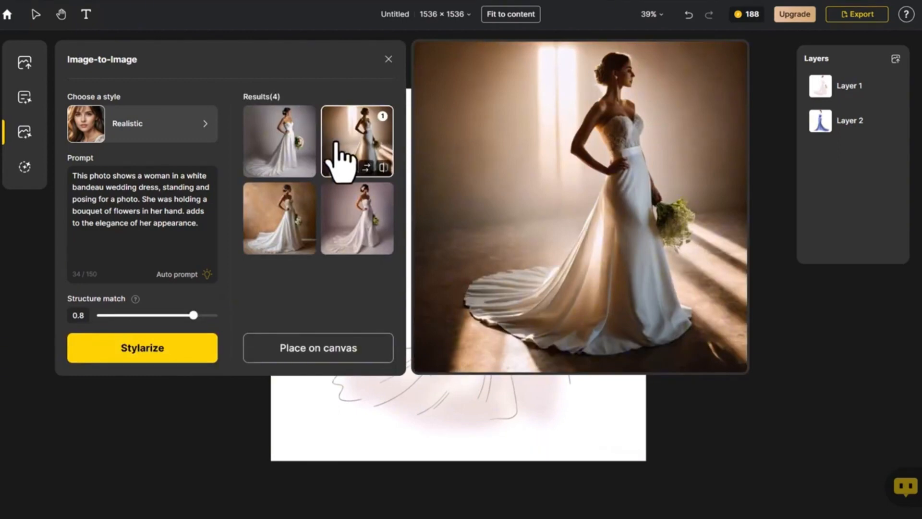
Bring the blue dress sketch to the front and generate Realistic versions of it with a new automatic prompt
left_click_drag(850, 126, 866, 104)
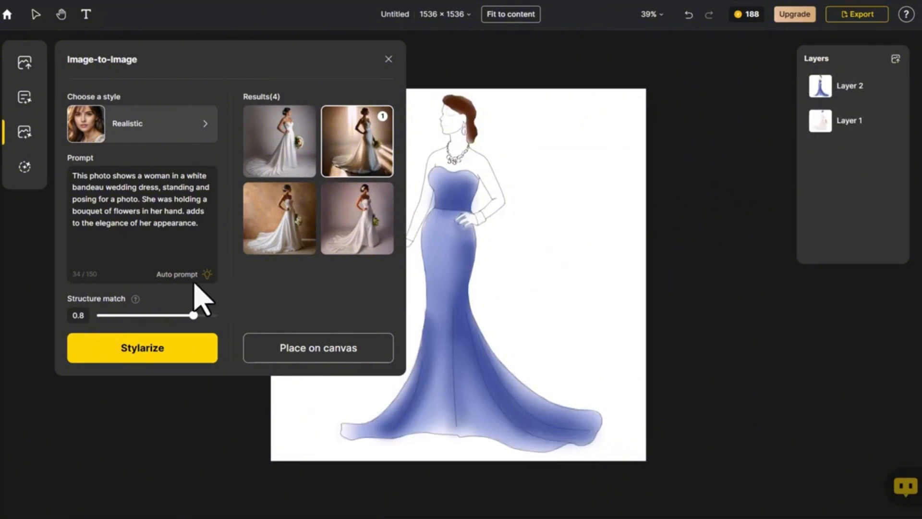
left_click(176, 277)
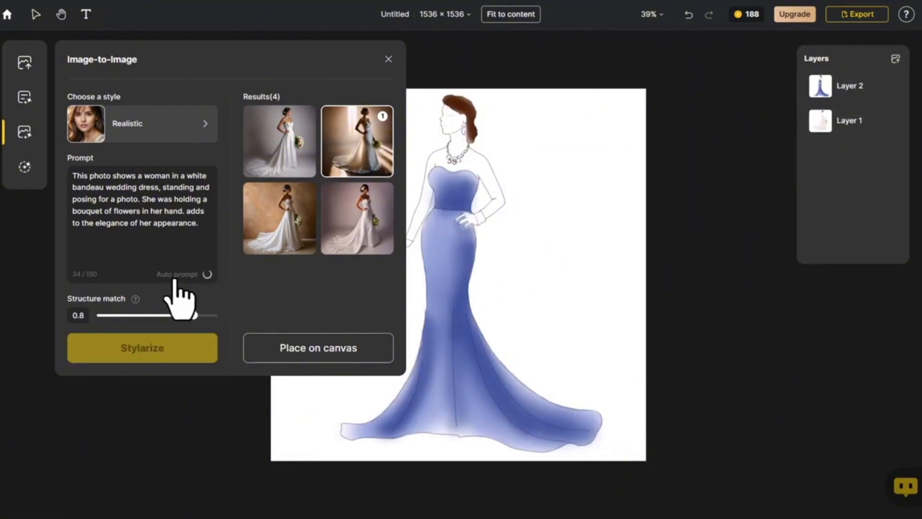
left_click(177, 350)
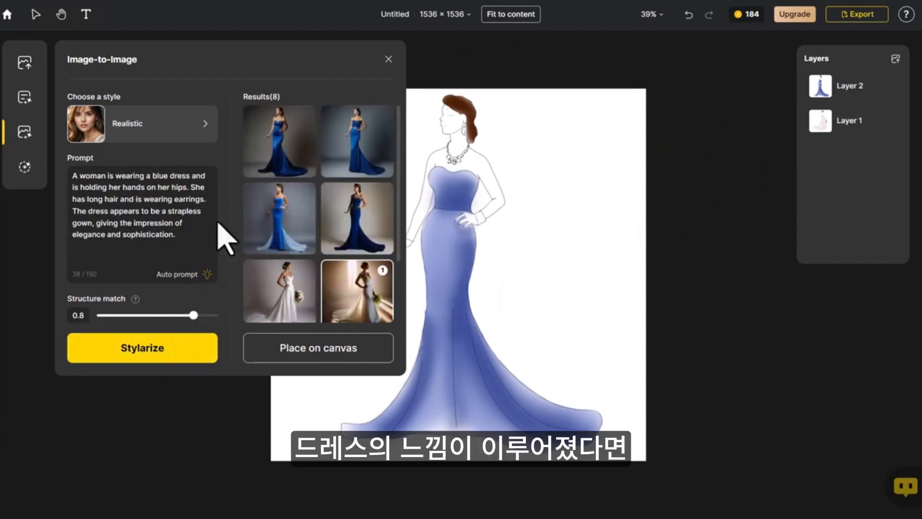
Select the first blue dress result and place it on the canvas together with the chosen wedding dress image
left_click(244, 158)
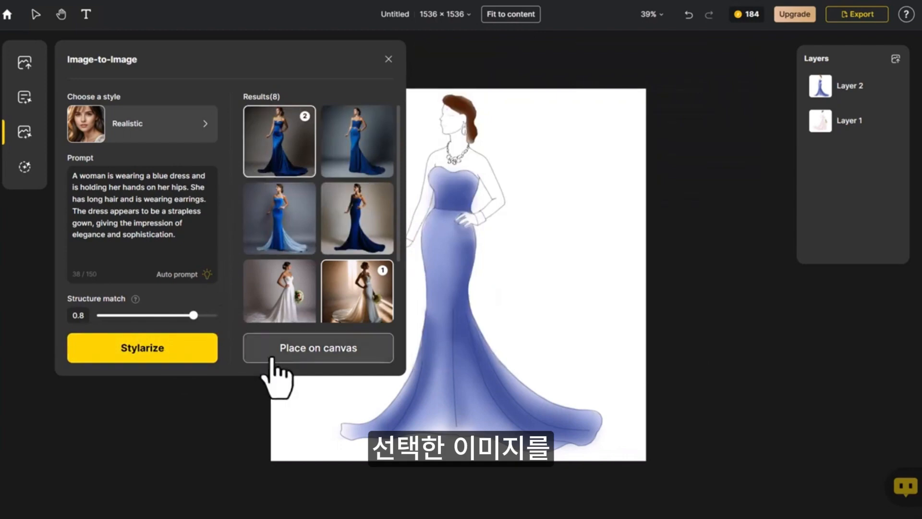
left_click(322, 352)
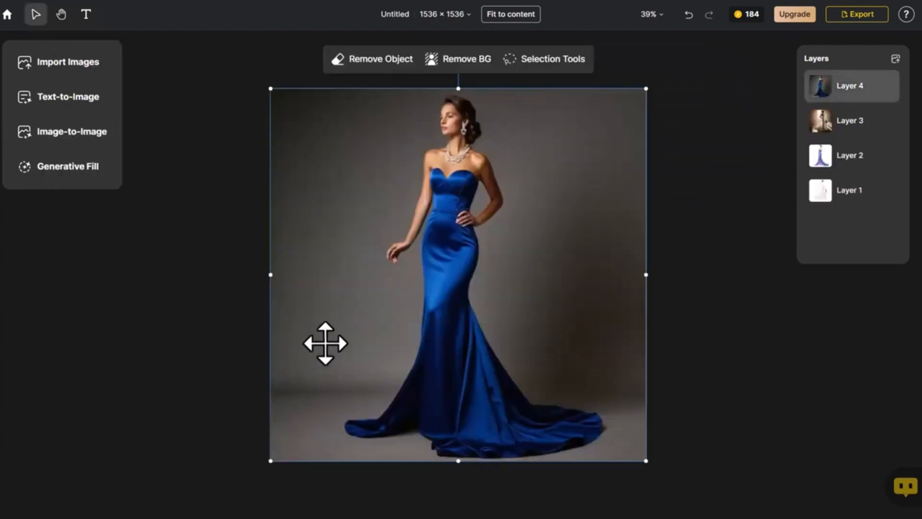
left_click(679, 329)
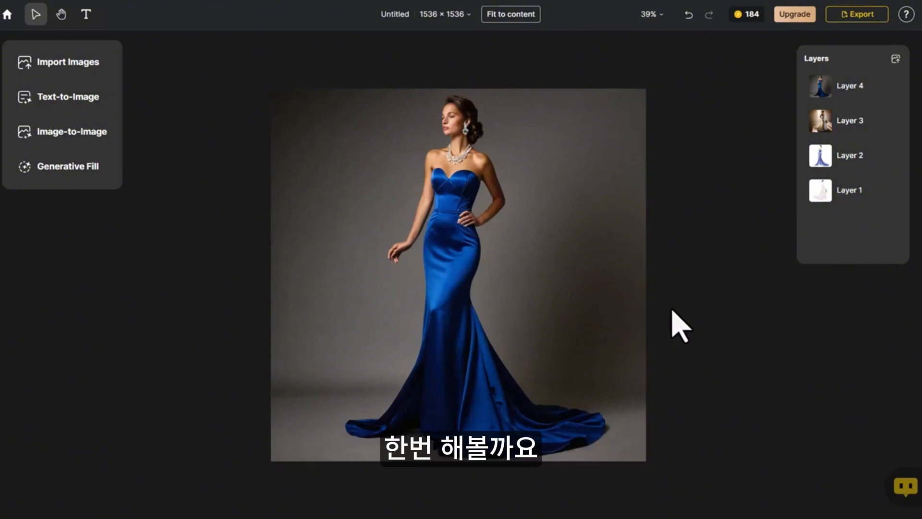
Import the boots and jacket sketches and enlarge the jacket sketch to fill the canvas
left_click(91, 68)
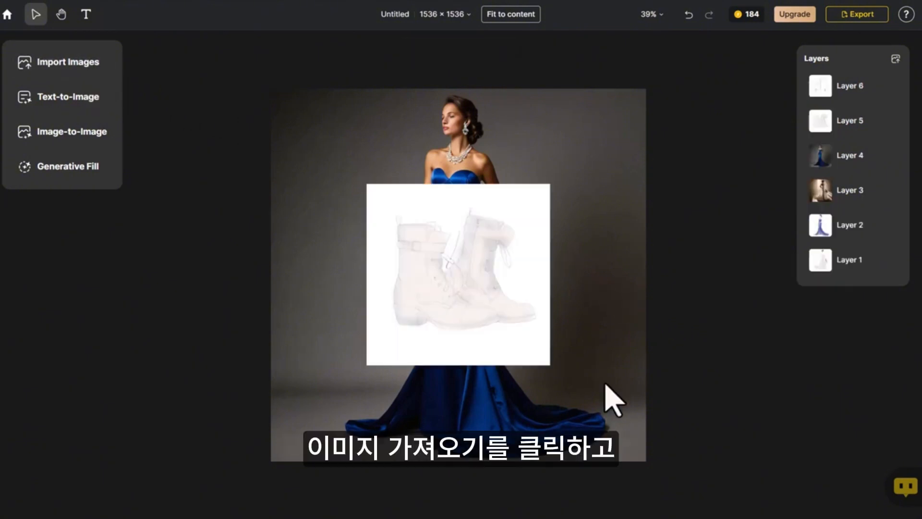
mouse_move(523, 346)
left_mouse_down()
mouse_move(498, 309)
mouse_move(462, 283)
left_mouse_up()
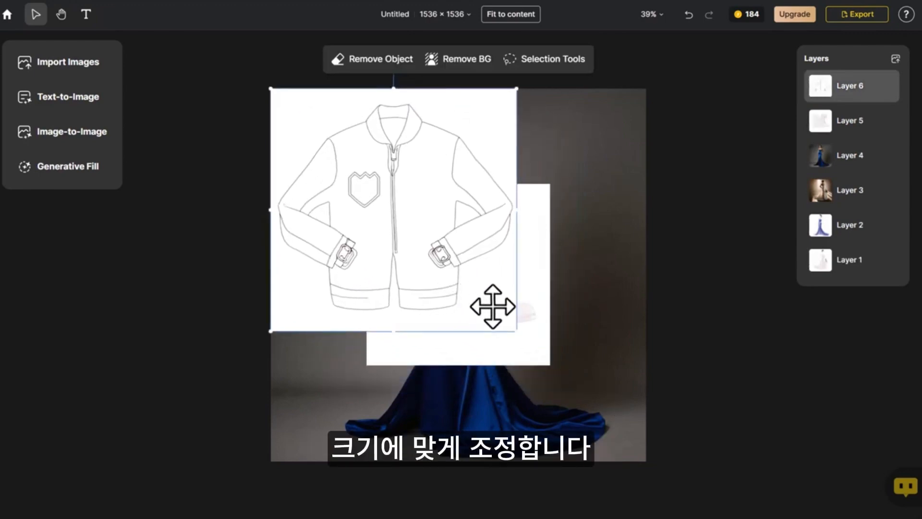
left_click_drag(513, 329, 637, 473)
left_click(677, 425)
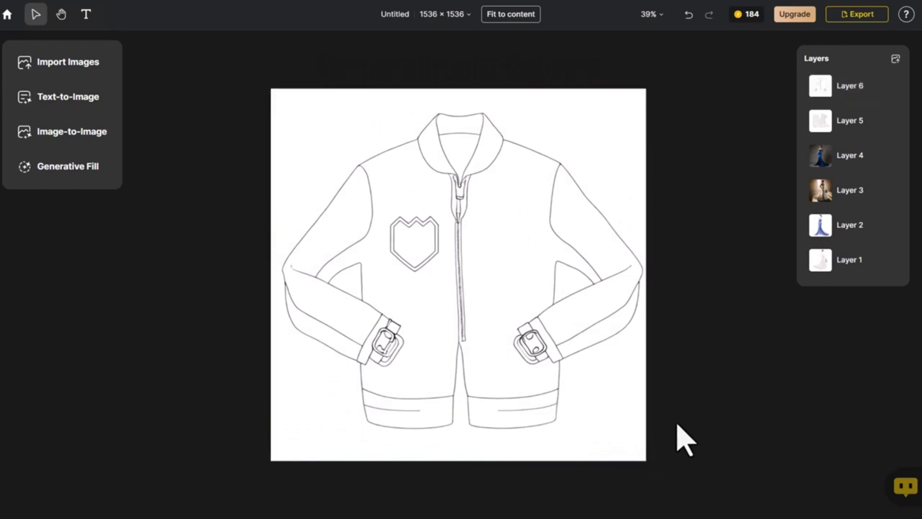
Bring the boots sketch above the jacket layer and scale it up to cover the canvas
mouse_move(837, 126)
left_mouse_down()
mouse_move(837, 139)
mouse_move(843, 91)
left_mouse_up()
left_click_drag(478, 249, 397, 162)
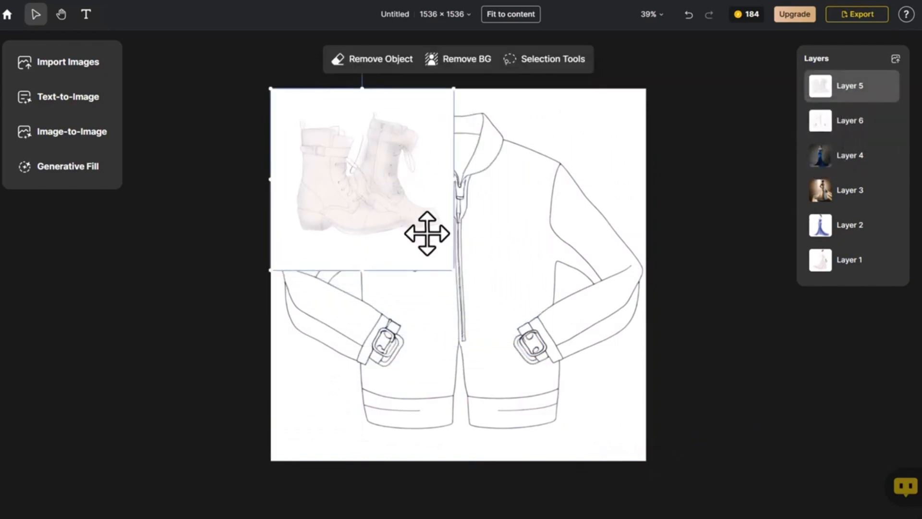
left_click_drag(451, 271, 638, 468)
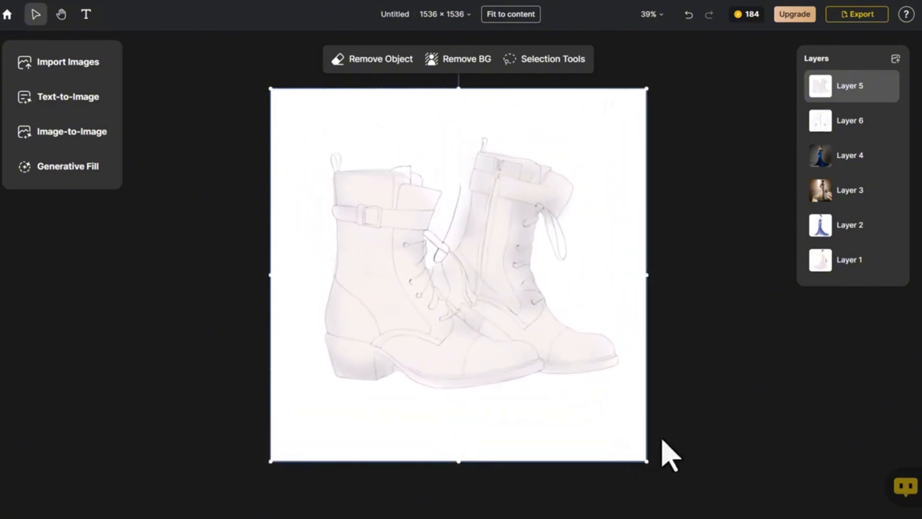
left_click(675, 424)
Generate Realistic Image-to-Image versions of the boots sketch with an automatic prompt and select the black-and-white boots on the white background
left_click(107, 134)
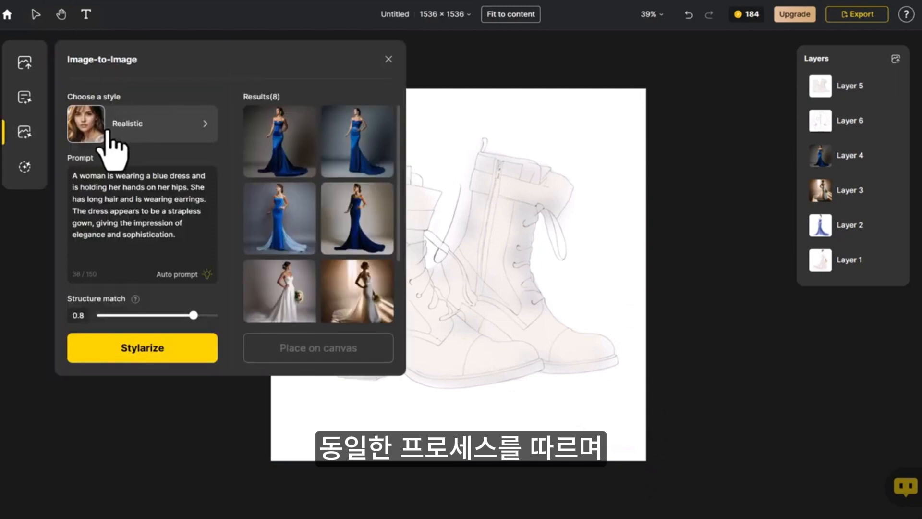
left_click(198, 277)
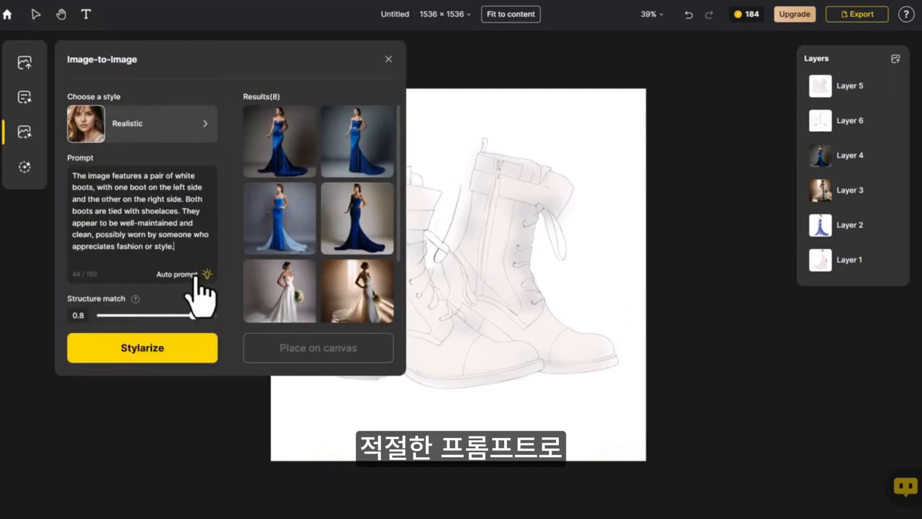
left_click(192, 342)
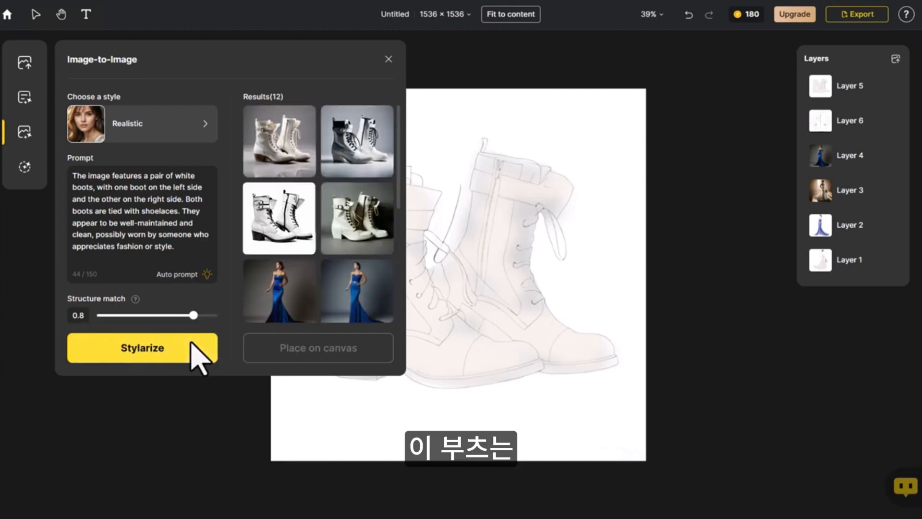
left_click(247, 251)
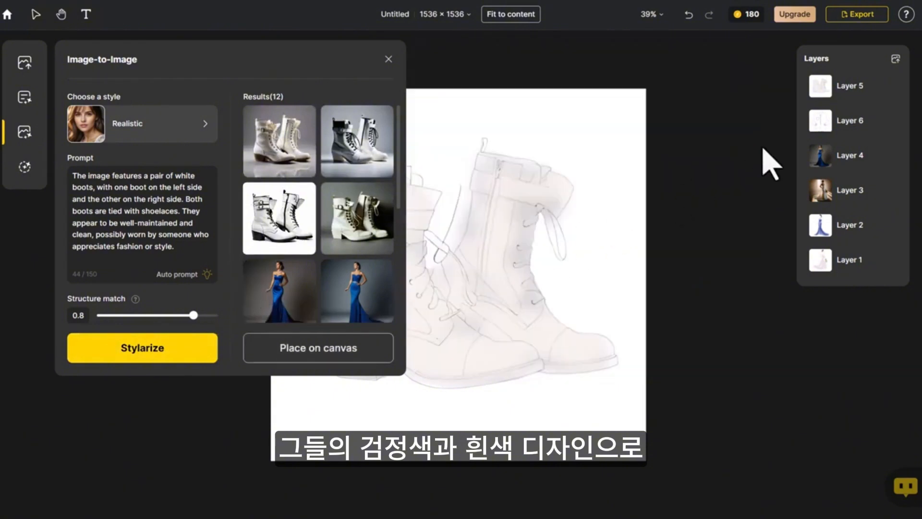
Generate Realistic versions of the jacket sketch with an automatic prompt, and place the first jacket result and the selected boots on the canvas
left_click_drag(834, 119, 839, 99)
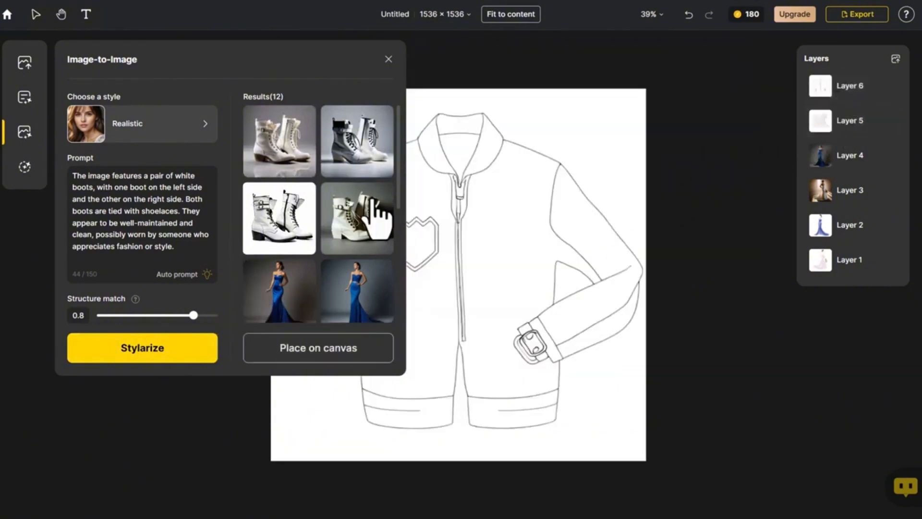
left_click(194, 276)
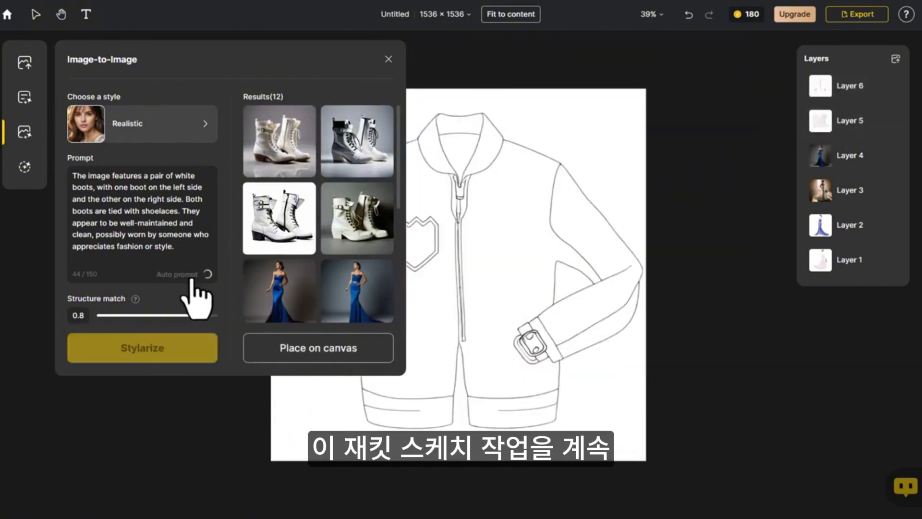
left_click(194, 347)
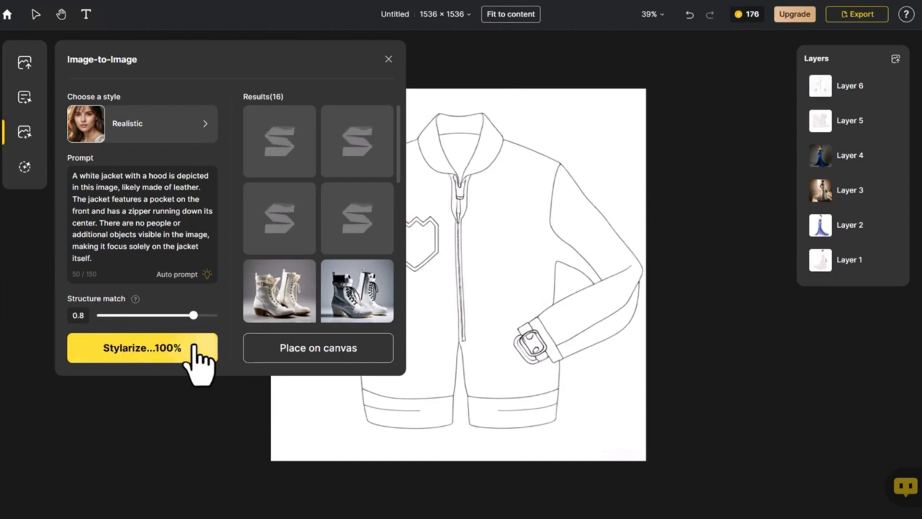
mouse_move(247, 189)
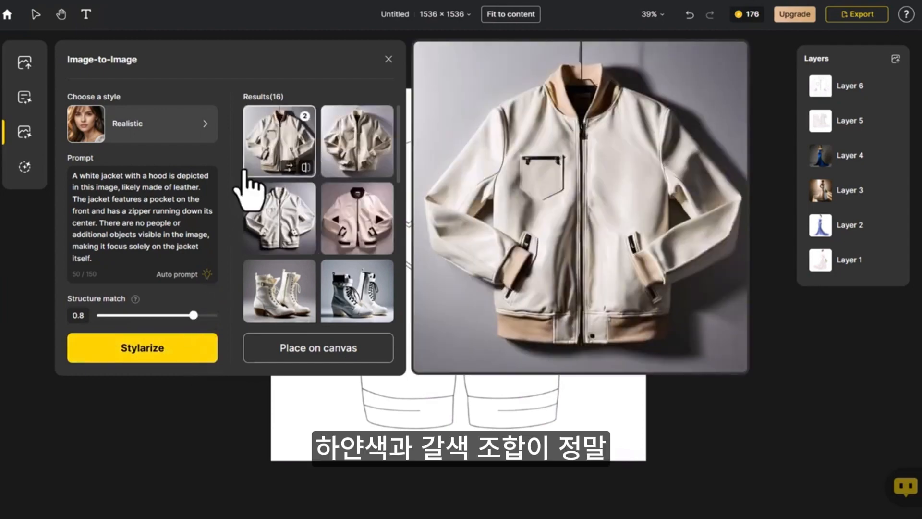
left_click(274, 350)
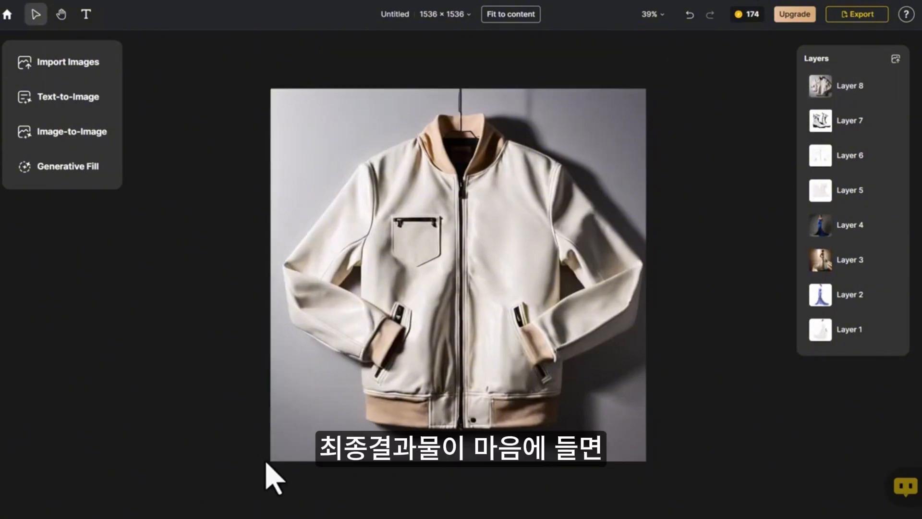
Export the canvas as a PNG with 1× upscale and download it
left_click(834, 21)
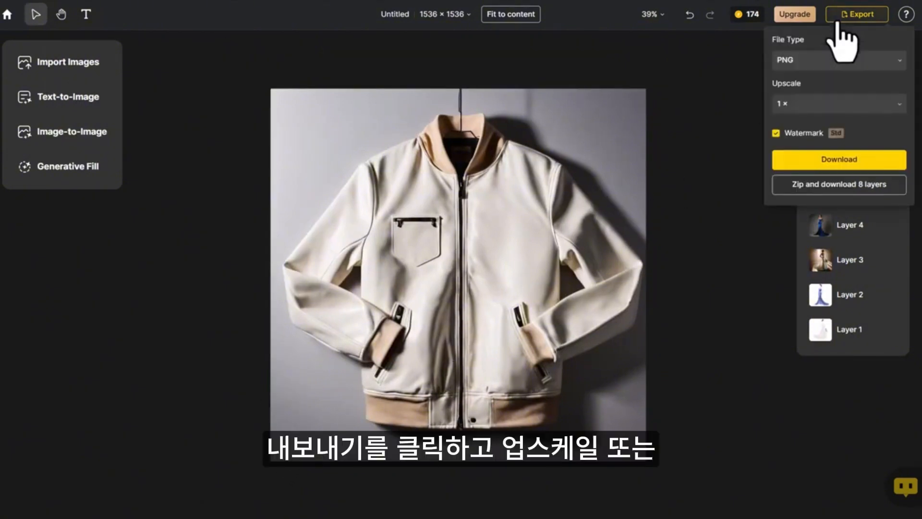
left_click(827, 102)
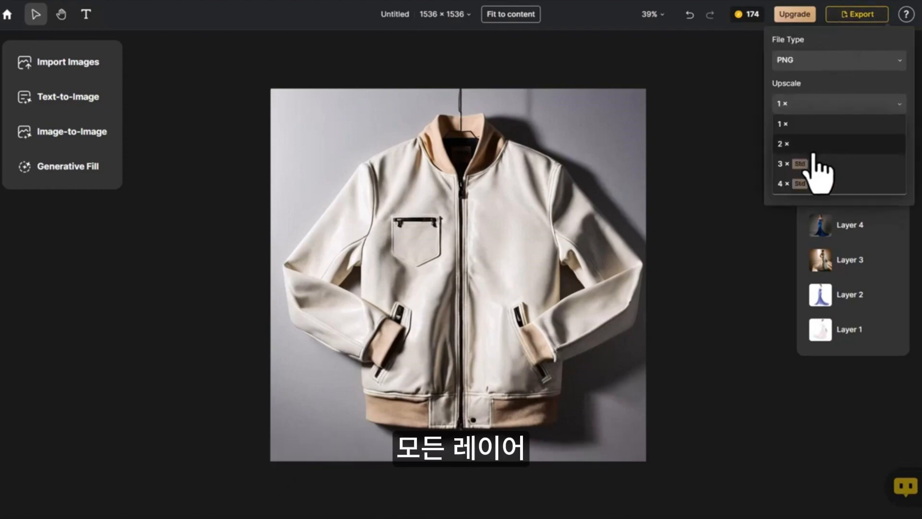
left_click(817, 124)
left_click(800, 158)
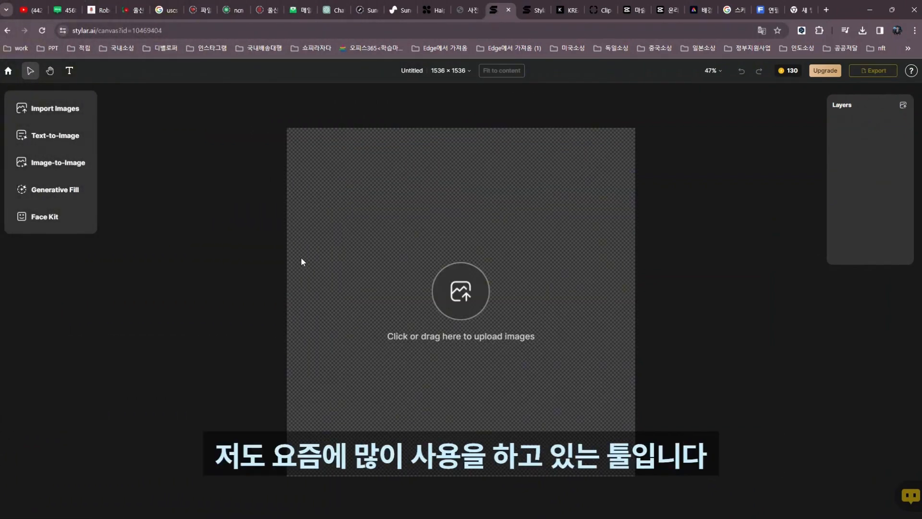
Return to the home page and create a new project with a 1:1 canvas of 1536 × 1536
left_click(8, 71)
scroll(535, 251, "down", 2)
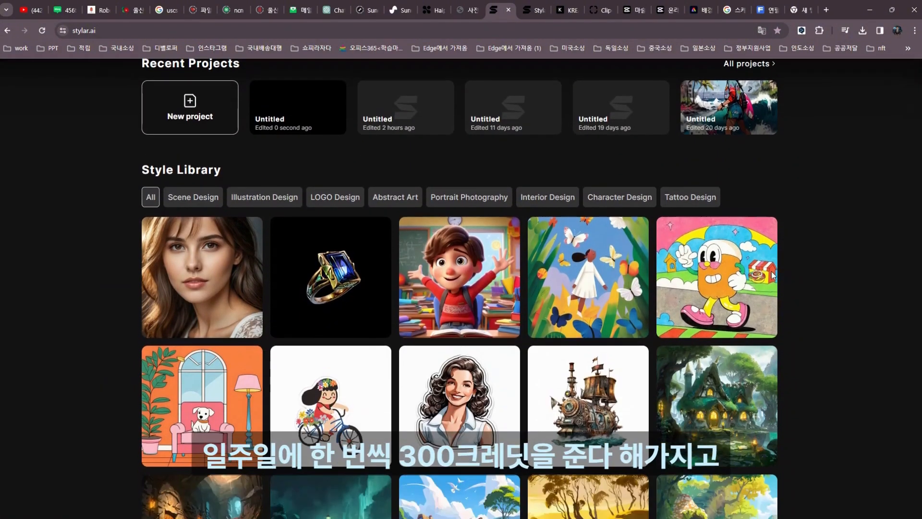
scroll(776, 275, "up", 2)
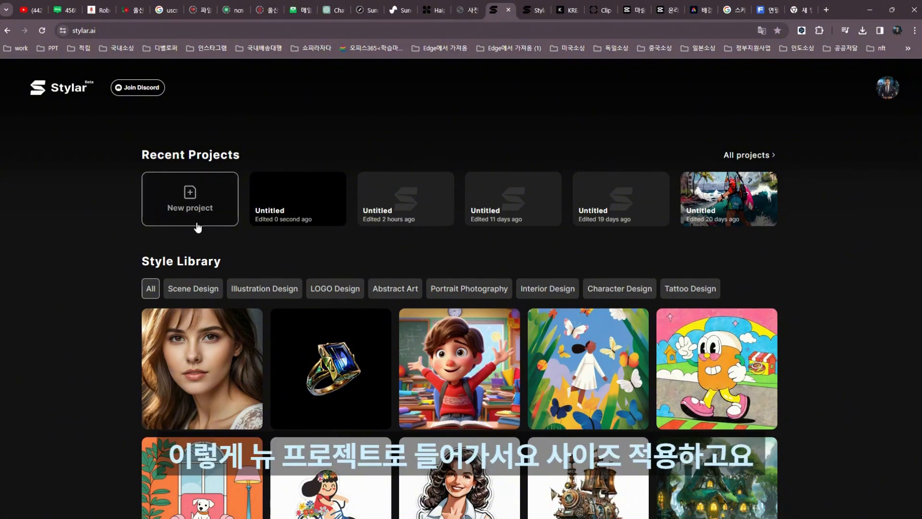
left_click(188, 201)
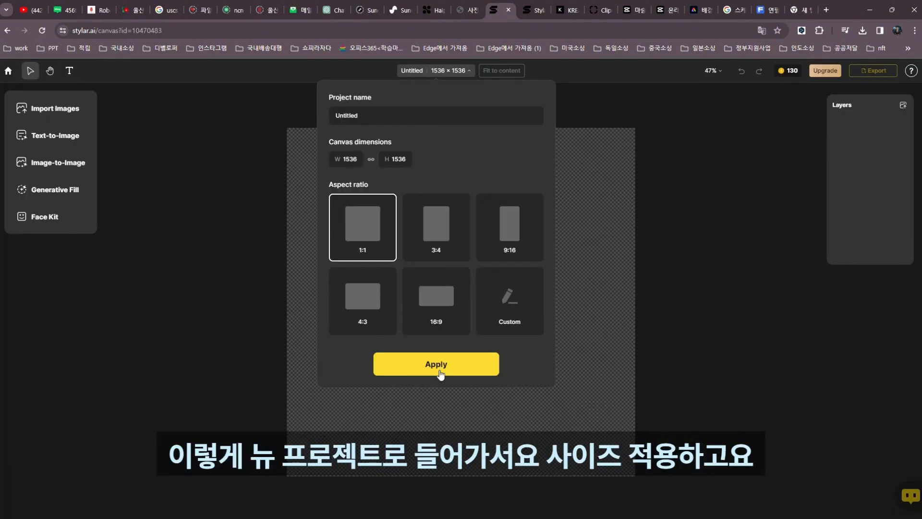
left_click(434, 365)
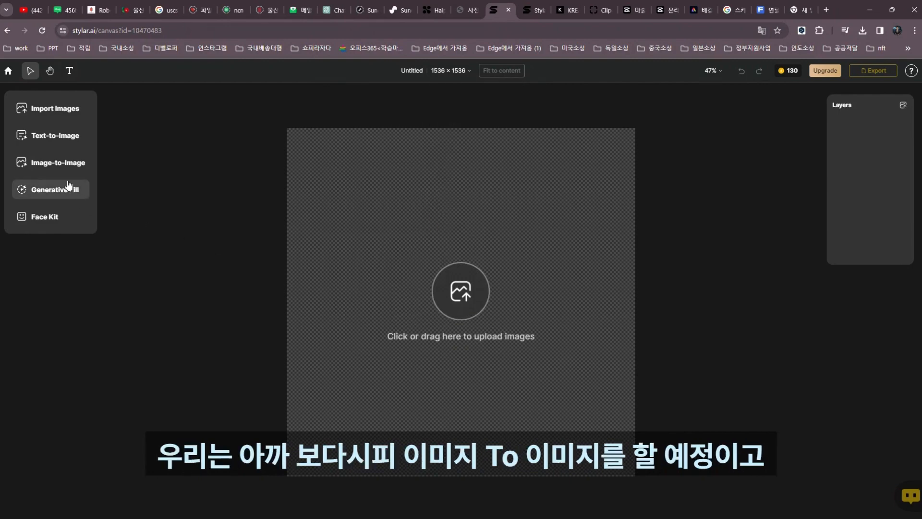
Open Image-to-Image, import the cowboy hat and jacket sketches from the pictures folder, and enlarge them to fill the canvas with the hat in front
left_click(62, 165)
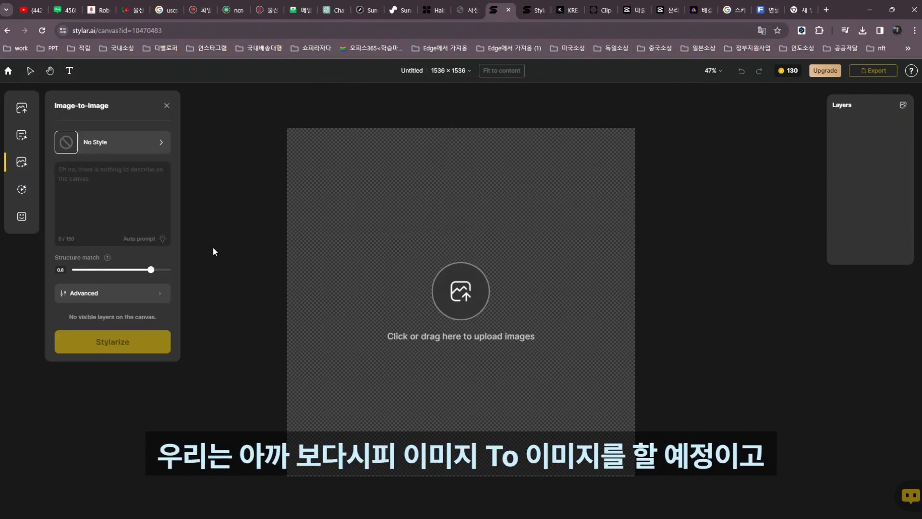
left_click(465, 302)
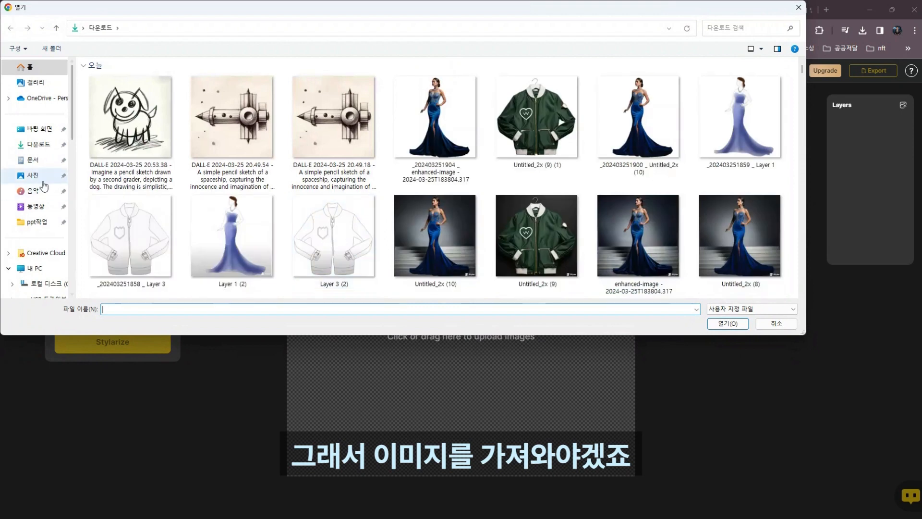
left_click(34, 175)
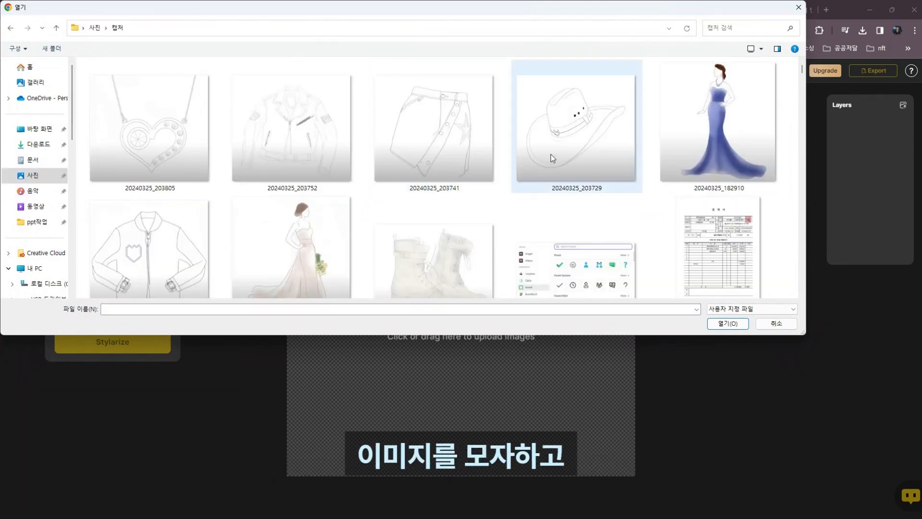
left_click(575, 138)
key("Return")
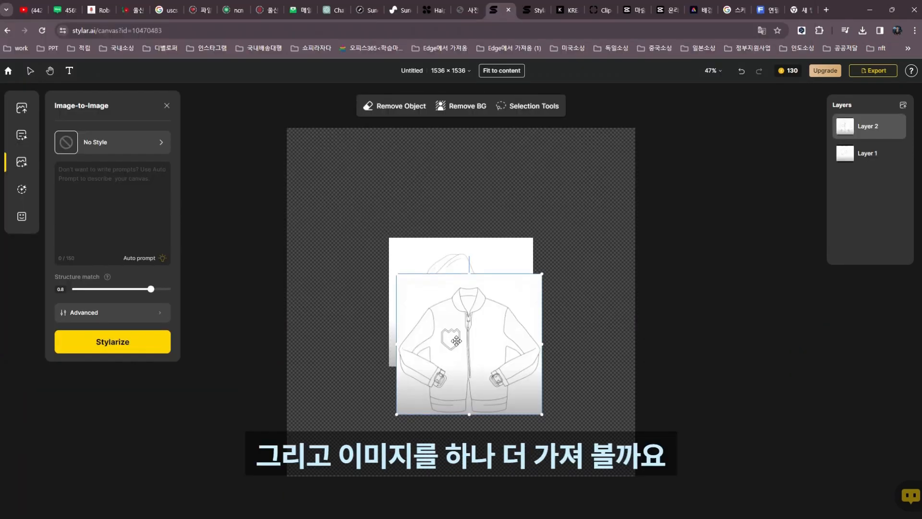
left_click_drag(480, 332, 370, 186)
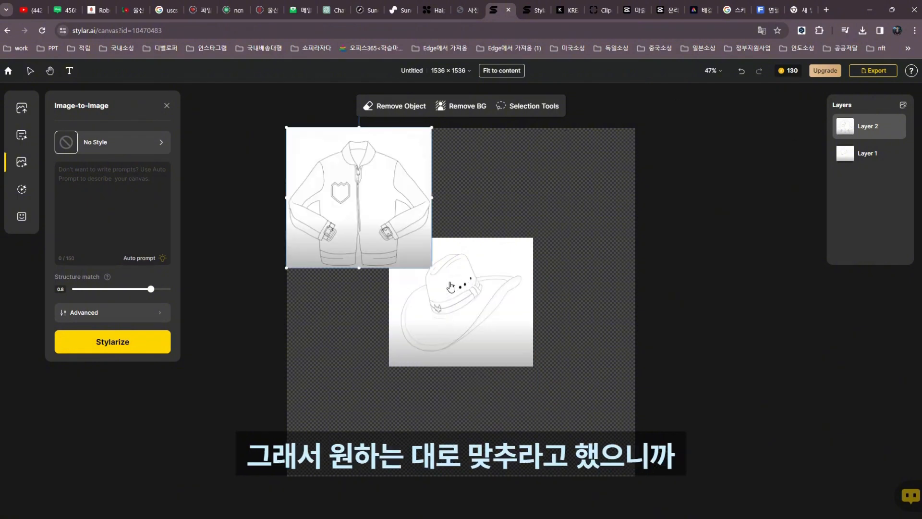
left_click_drag(432, 268, 614, 490)
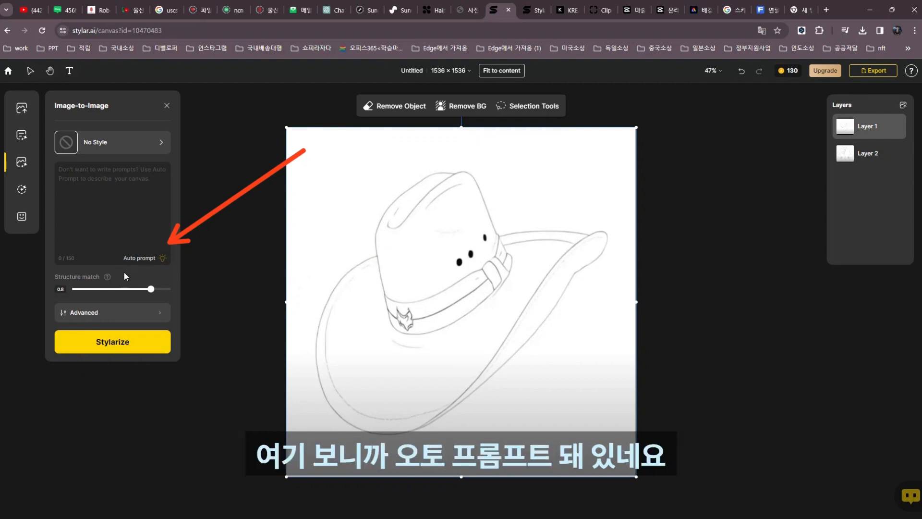
Generate an automatic prompt from the hat sketch and check its Korean translation in DeepL
left_click(162, 258)
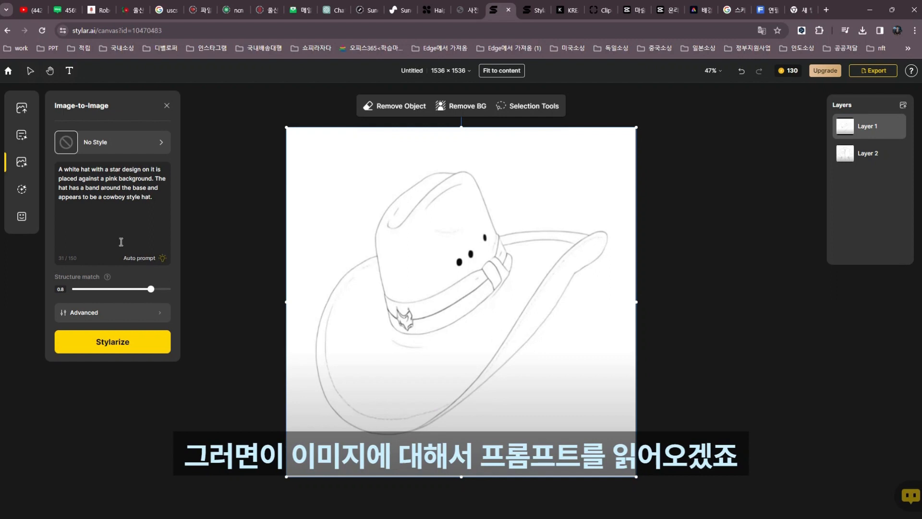
left_click_drag(153, 198, 50, 168)
key("ctrl+c")
key("ctrl+c")
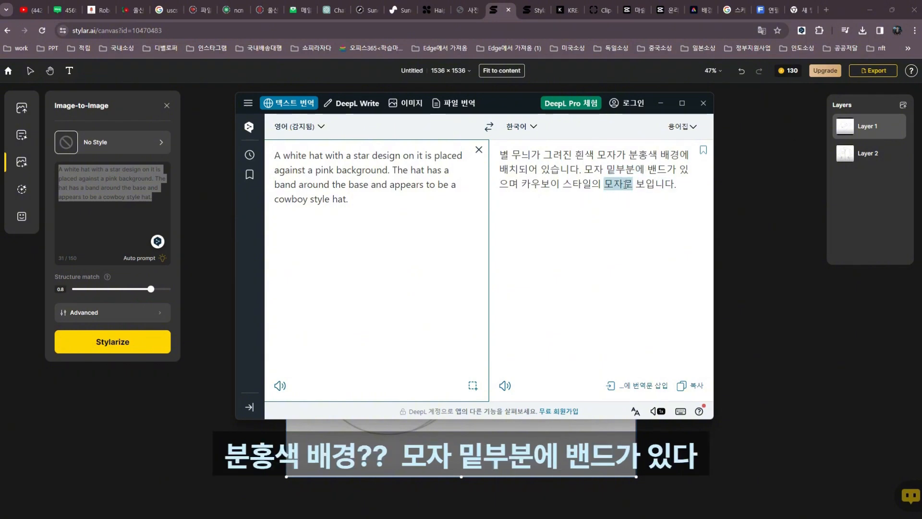
left_click(703, 105)
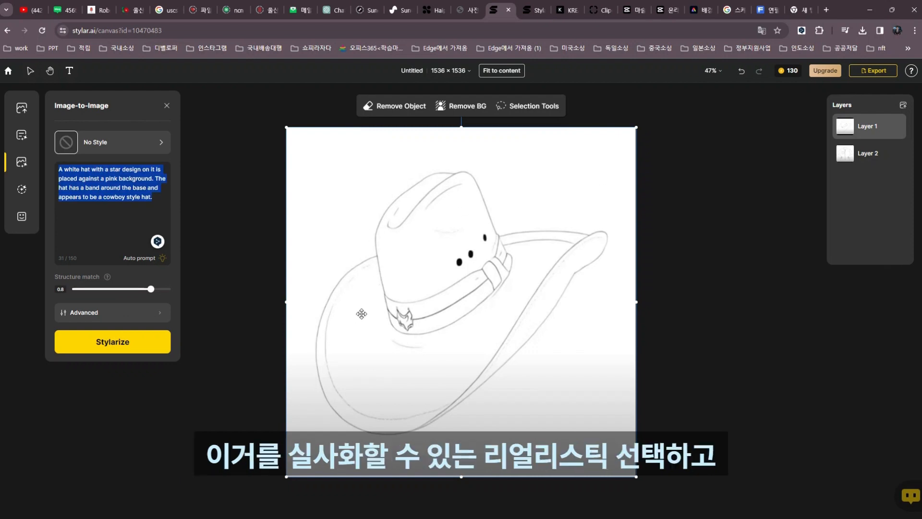
Choose the Realistic style and generate images of the hat sketch with the automatic prompt
left_click(115, 142)
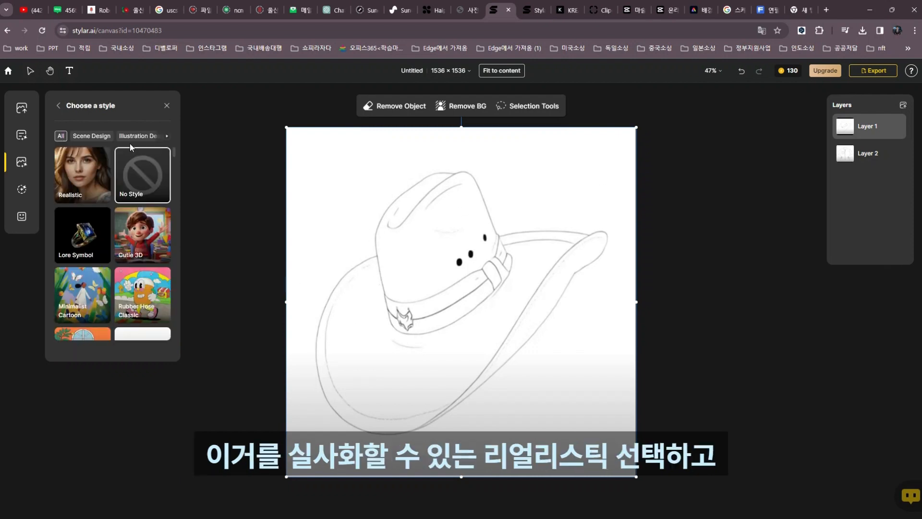
left_click(78, 183)
left_click(115, 343)
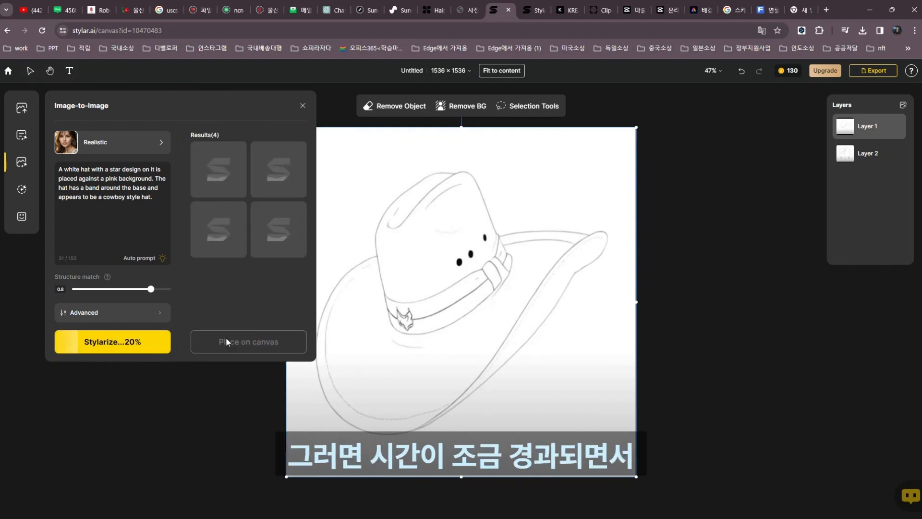
mouse_move(215, 171)
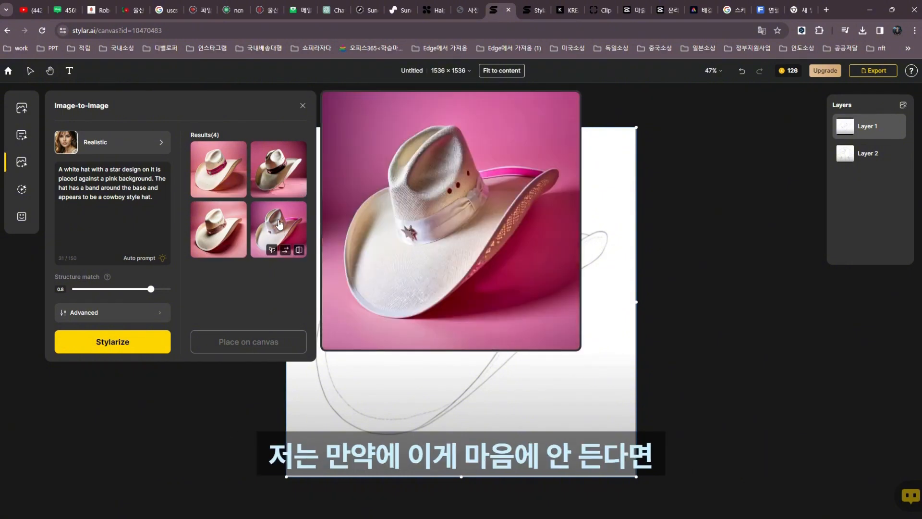
Change the background colour in the hat prompt to white and generate the hat images again
triple_click(131, 183)
left_click(145, 179)
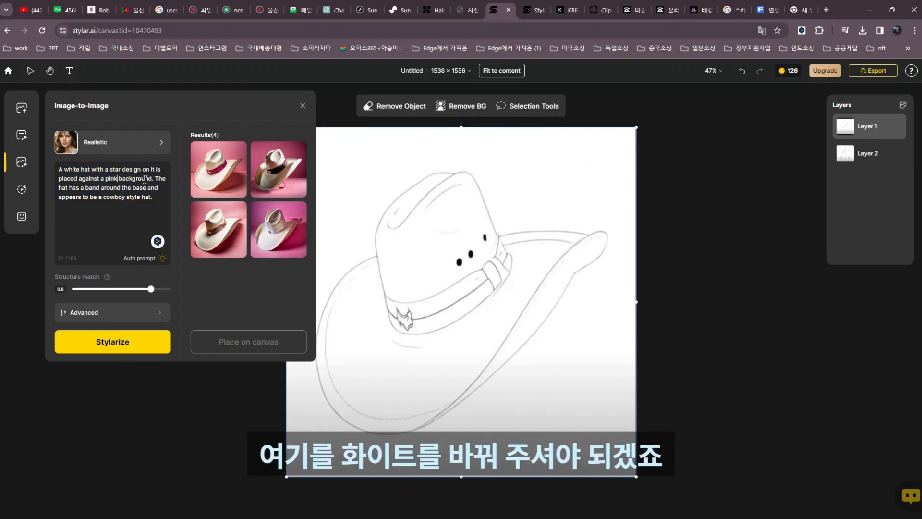
key("BackSpace")
key("BackSpace")
key("BackSpace")
key("BackSpace")
type("white")
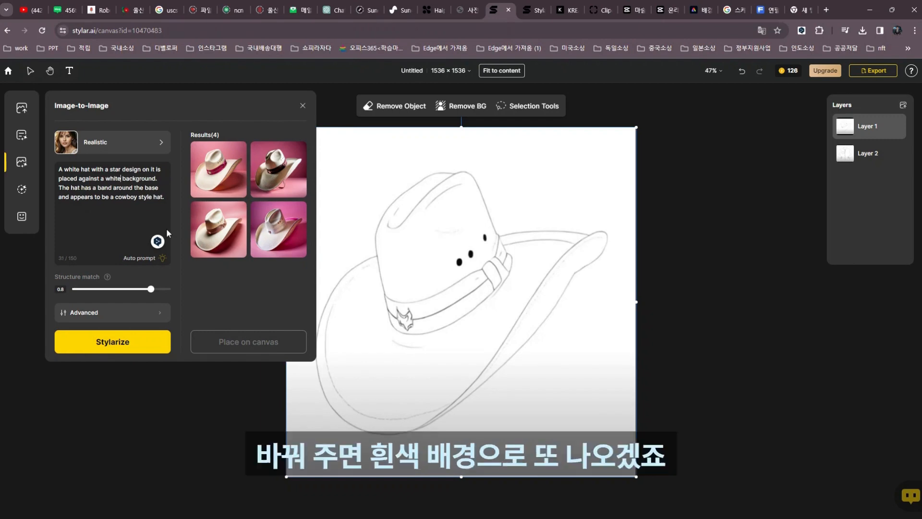
mouse_move(262, 252)
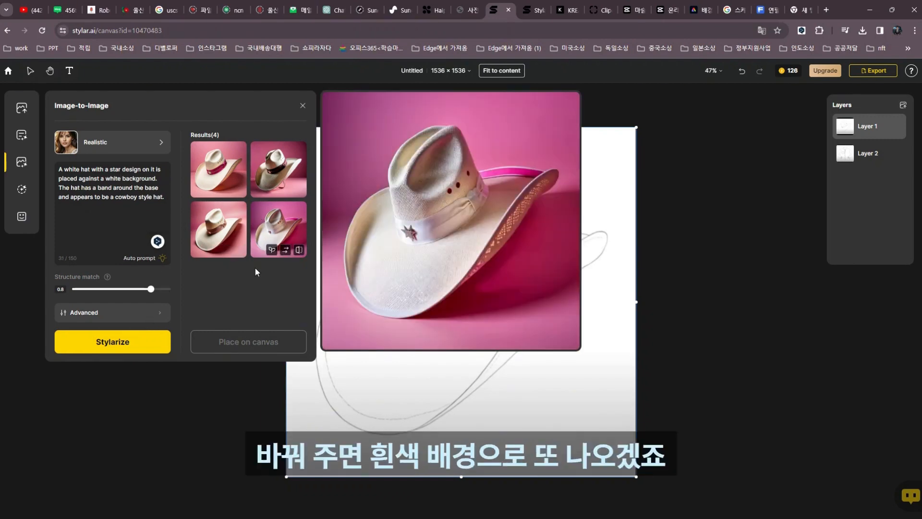
left_click(117, 349)
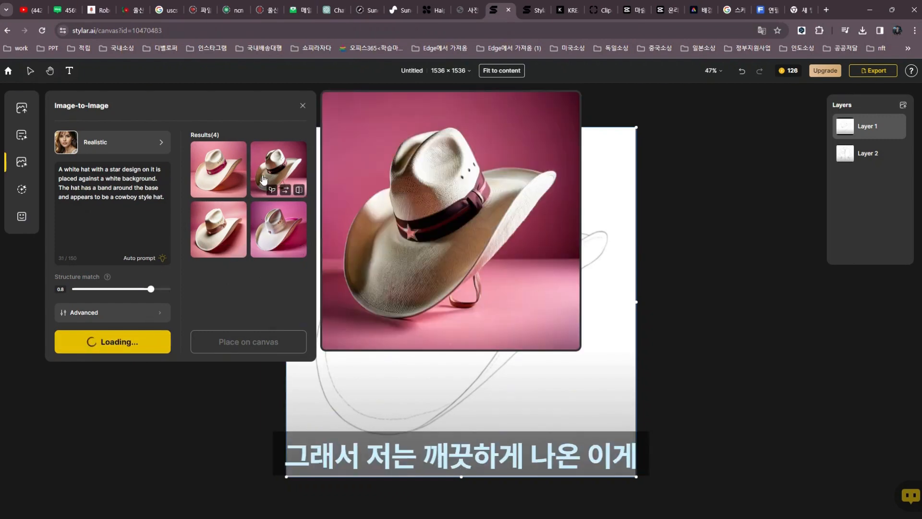
Select the first pink-background hat result and move the jacket sketch layer above the hat layer
left_click(208, 180)
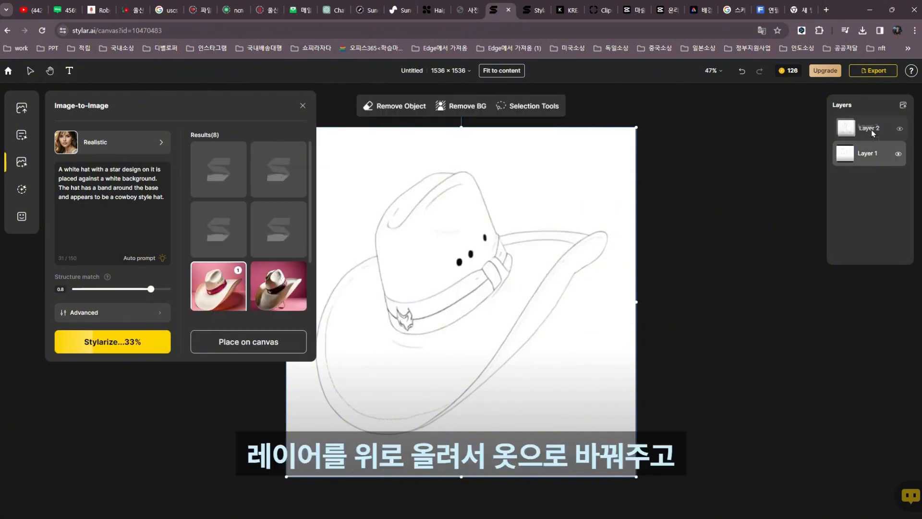
left_click_drag(867, 158, 872, 133)
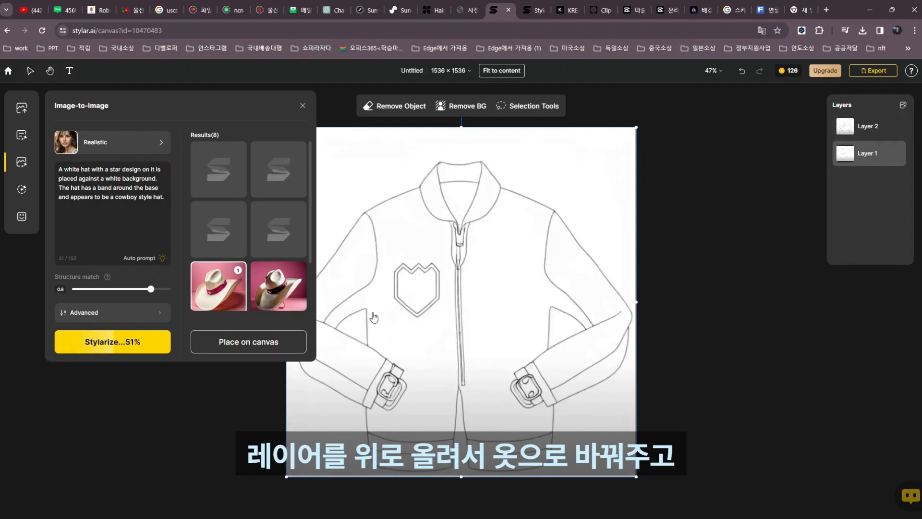
Generate an automatic prompt from the jacket sketch and check its Korean translation in DeepL
left_click(149, 259)
mouse_move(226, 169)
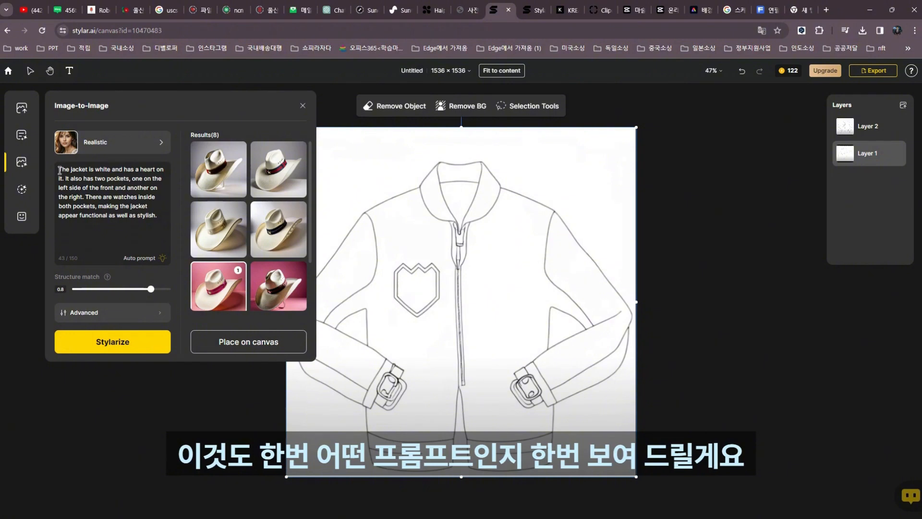
left_click_drag(60, 170, 157, 216)
key("ctrl+c")
key("ctrl+c")
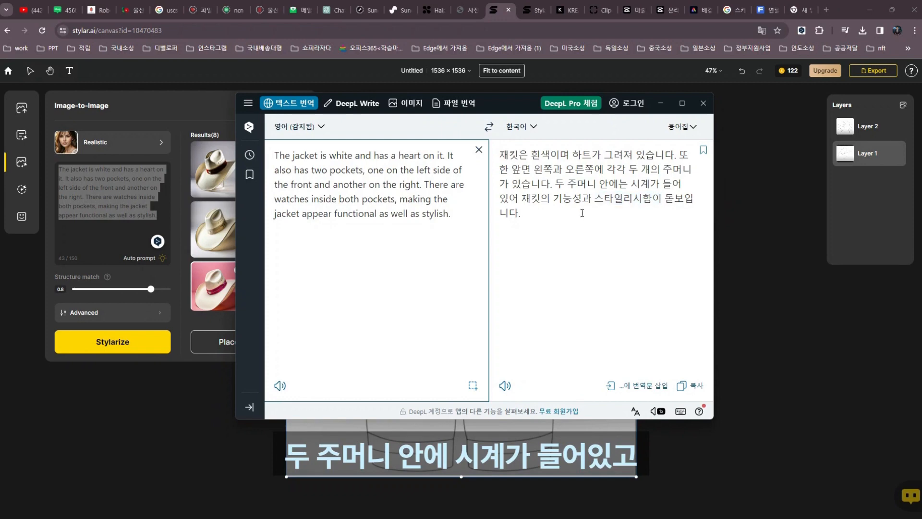
left_click(661, 105)
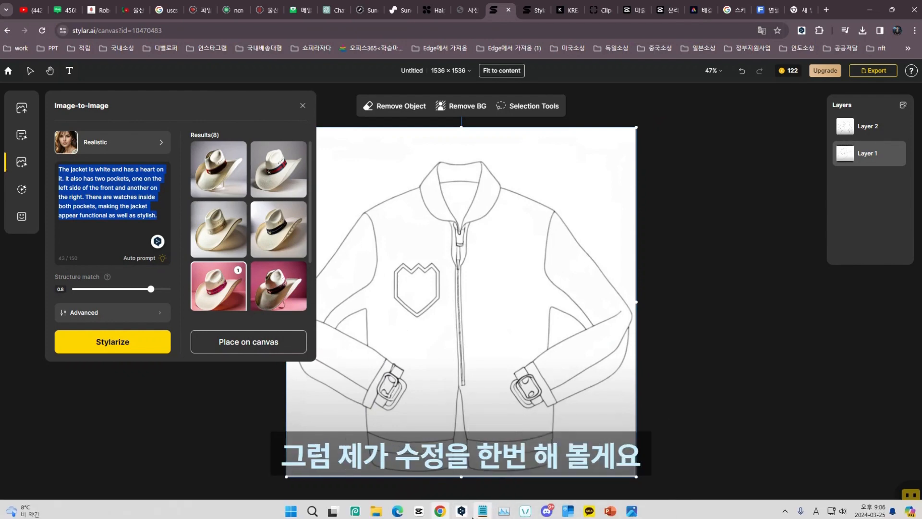
Switch to DeepL, reverse the translation to Korean to English, and delete the clause about watches inside the two pockets from the Korean text
left_click(461, 510)
left_click(487, 127)
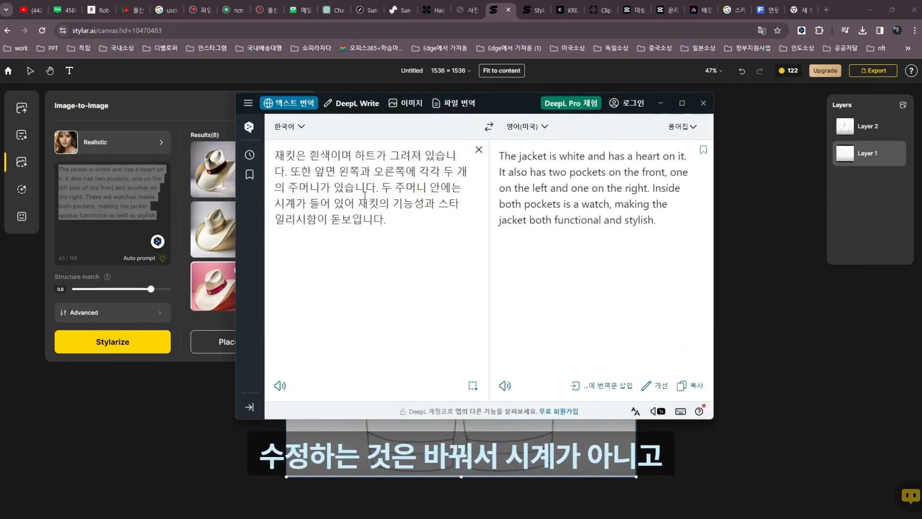
left_click(295, 201)
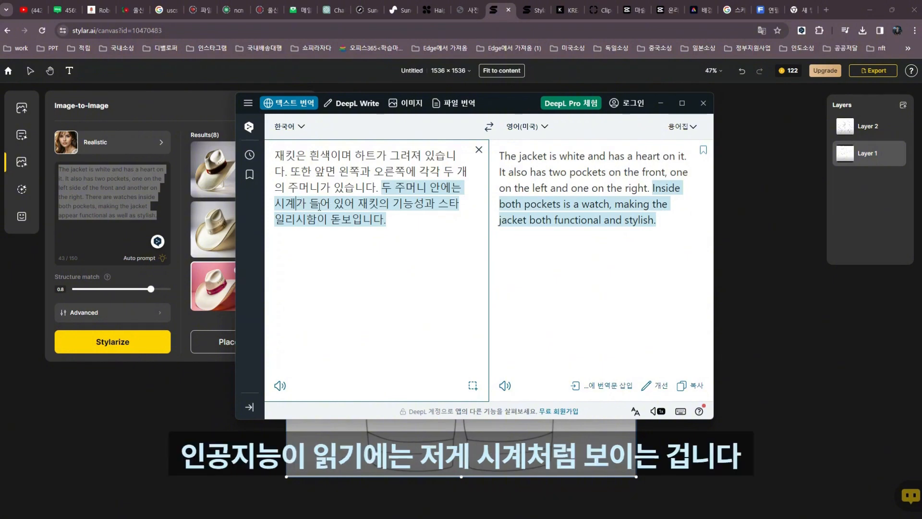
key("BackSpace")
key("BackSpace")
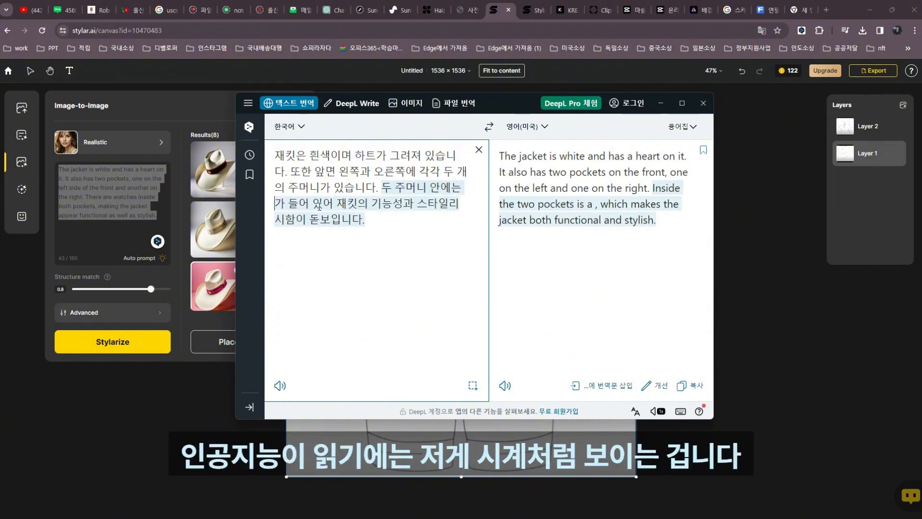
type("qjzmf")
key("BackSpace")
key("BackSpace")
key("BackSpace")
key("BackSpace")
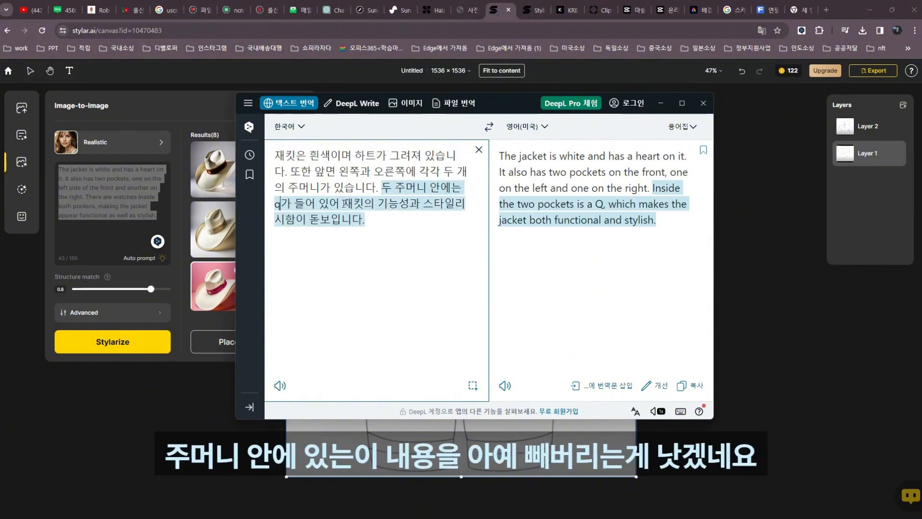
mouse_move(339, 202)
left_mouse_down()
mouse_move(331, 172)
mouse_move(381, 187)
left_mouse_up()
key("BackSpace")
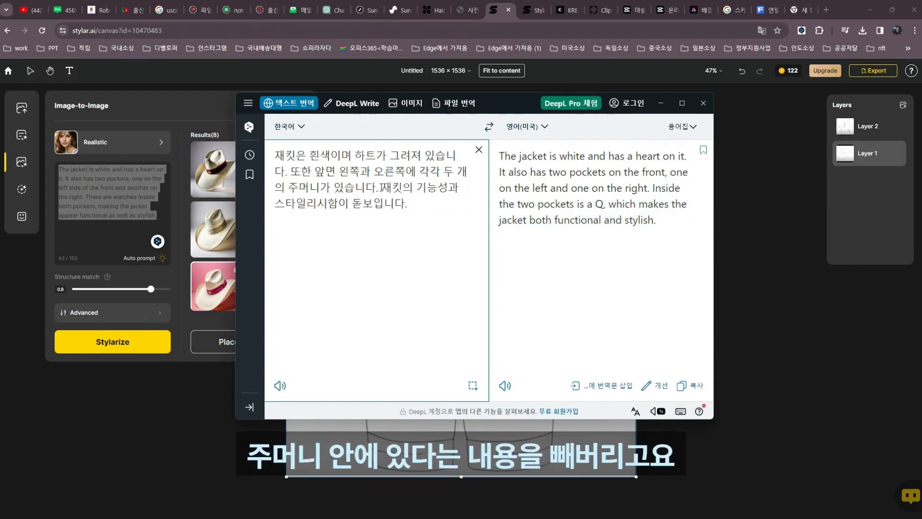
Copy the revised English translation and replace the jacket prompt in Stylar with it
left_click_drag(643, 208, 491, 153)
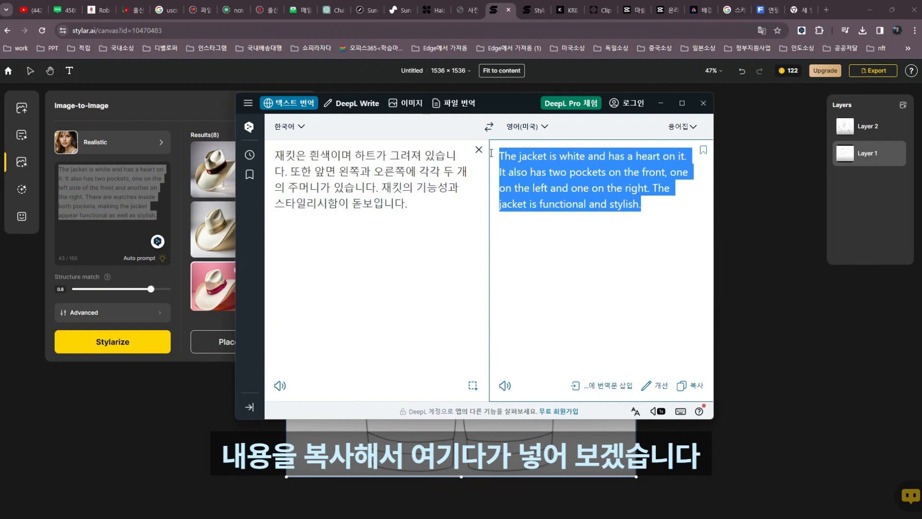
key("ctrl+c")
key("alt+Tab")
left_click_drag(157, 216, 60, 162)
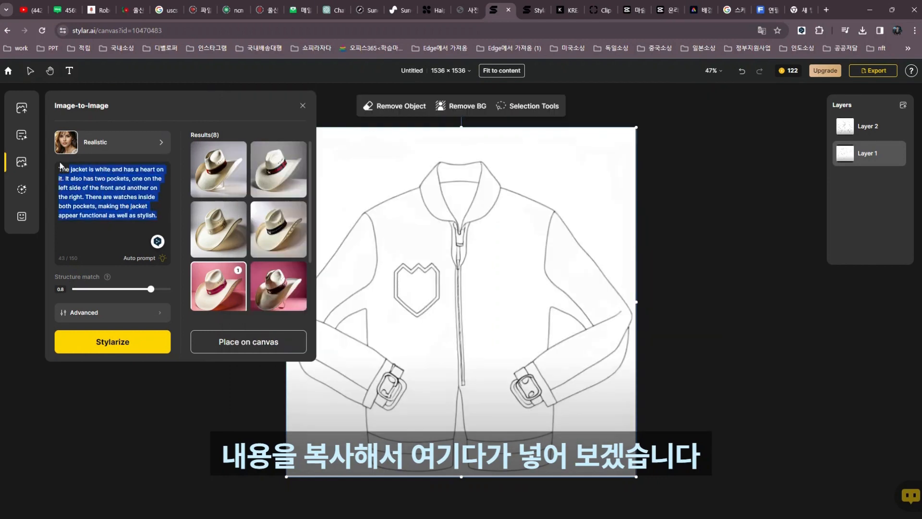
key("ctrl+v")
Generate Realistic images of the jacket from the revised prompt and look through the results to the selected pink-background hat
mouse_move(231, 280)
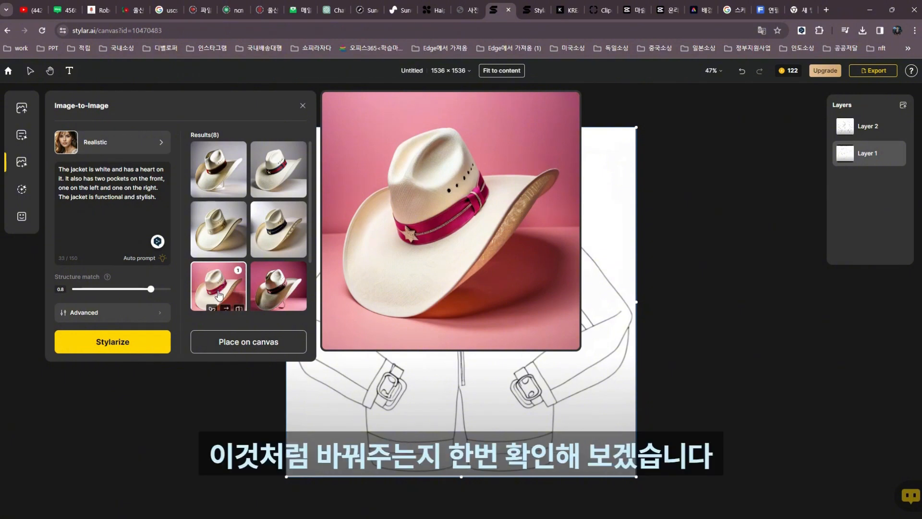
left_click(103, 343)
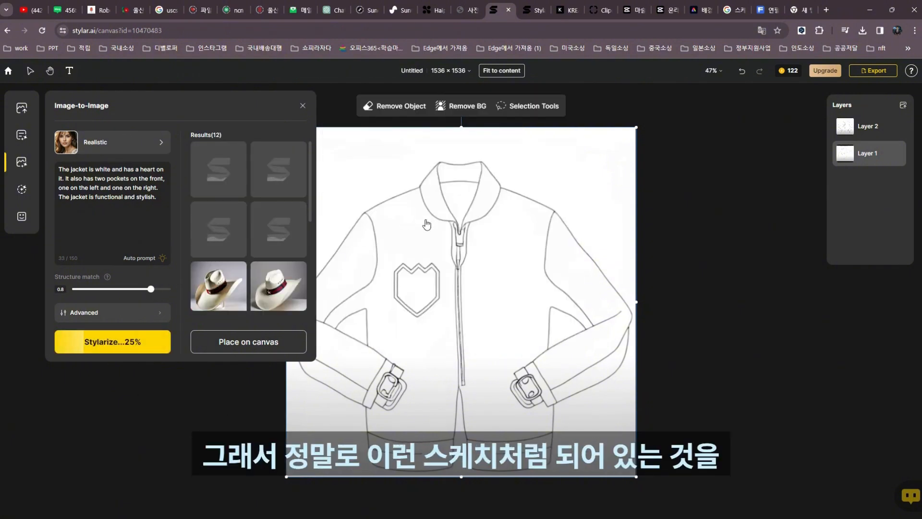
scroll(228, 228, "down", 3)
mouse_move(227, 228)
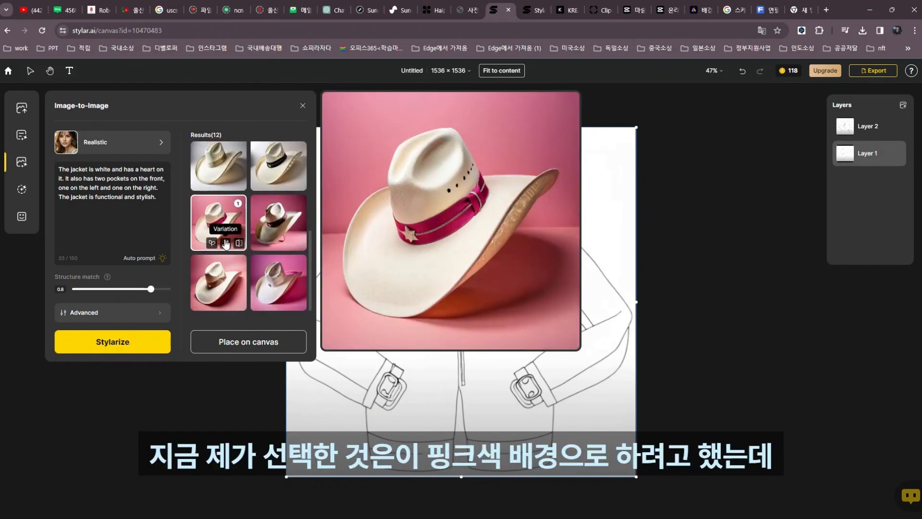
Look through the generated hat and jacket images, comparing the realistic jackets with the earlier hat variations
scroll(237, 252, "up", 2)
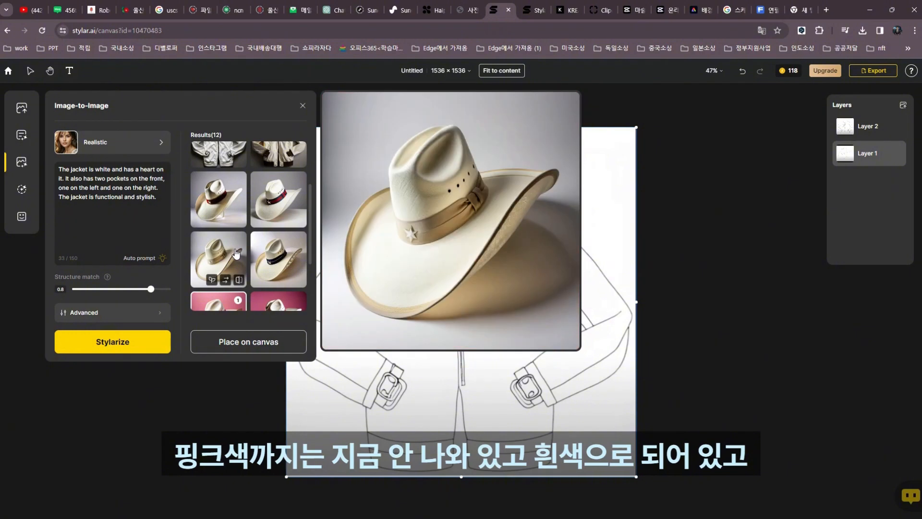
scroll(235, 247, "up", 2)
scroll(220, 244, "down", 2)
scroll(224, 192, "up", 2)
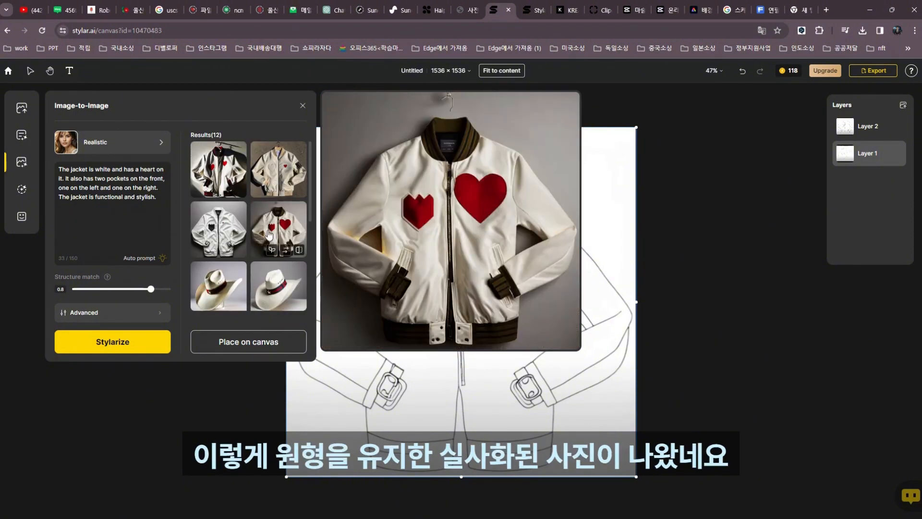
scroll(222, 237, "down", 3)
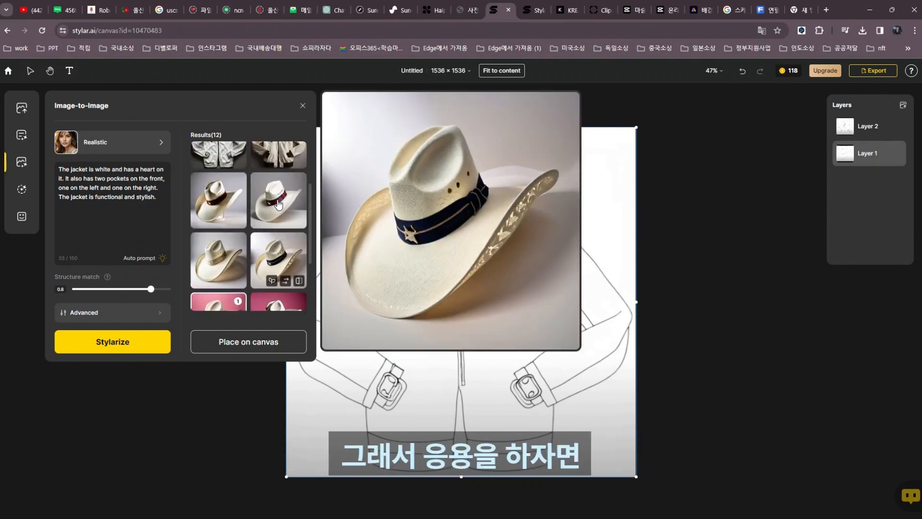
scroll(250, 231, "up", 3)
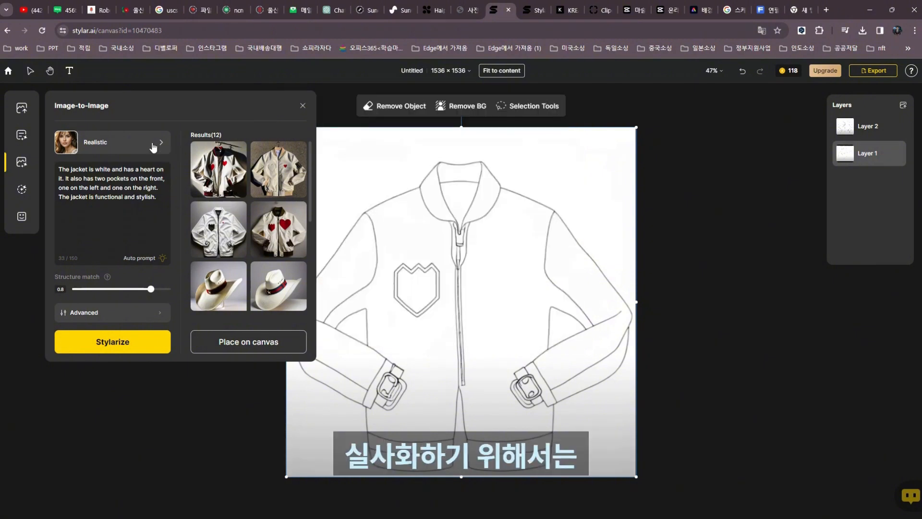
Open the Image-to-Image style choices and browse the 3D, cartoon, sticker and scene styles
left_click(152, 143)
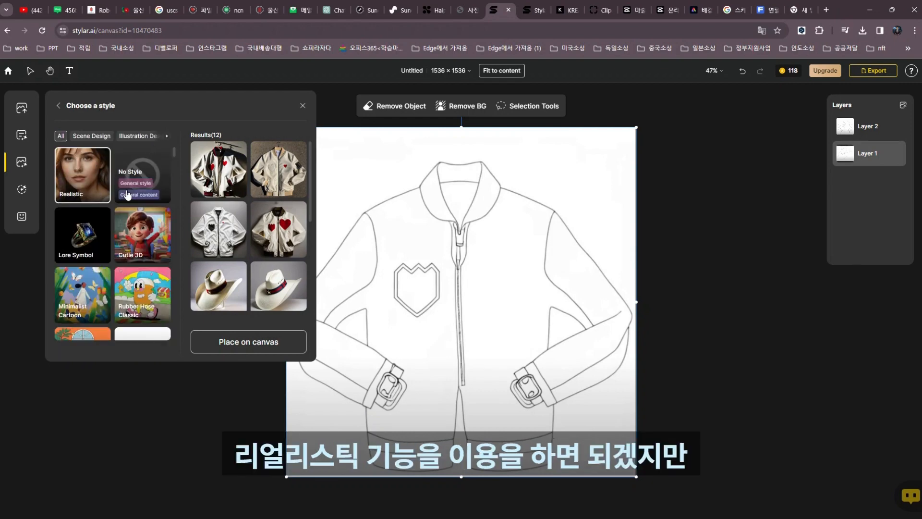
scroll(148, 202, "down", 1)
scroll(147, 201, "down", 1)
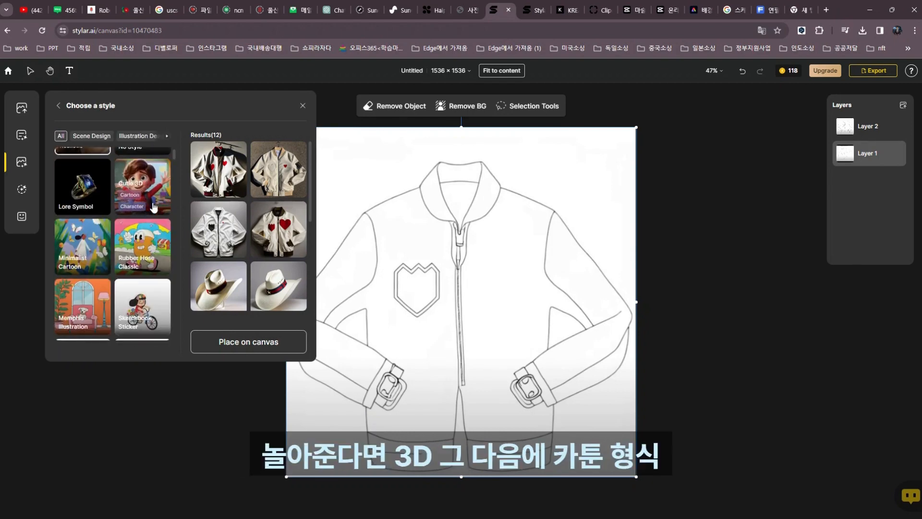
scroll(139, 216, "down", 3)
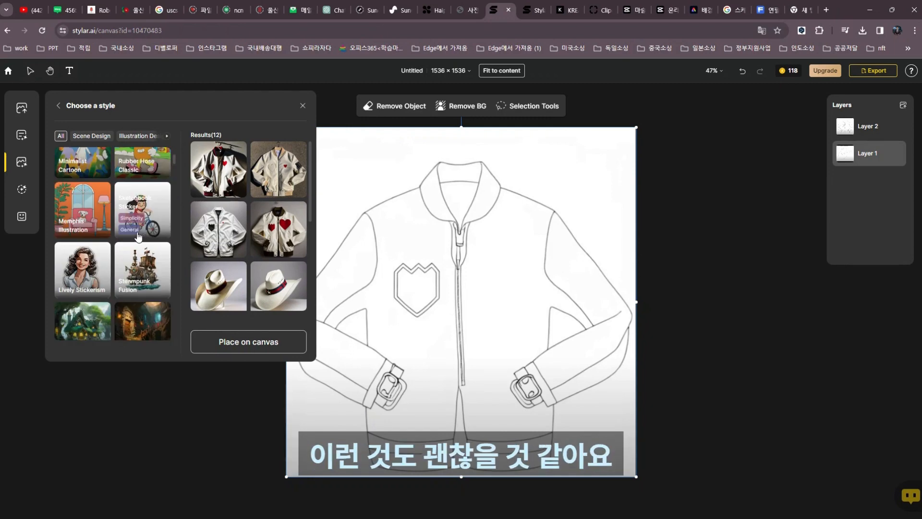
scroll(134, 240, "down", 4)
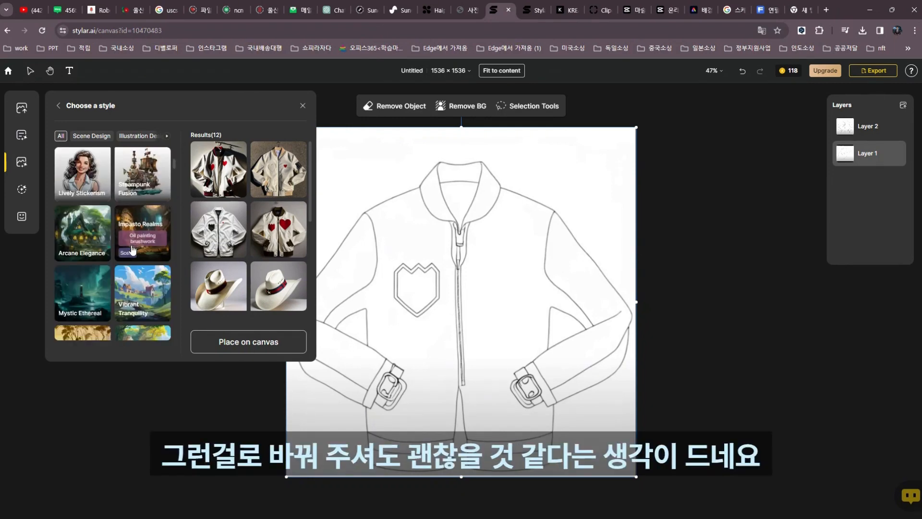
scroll(133, 250, "down", 3)
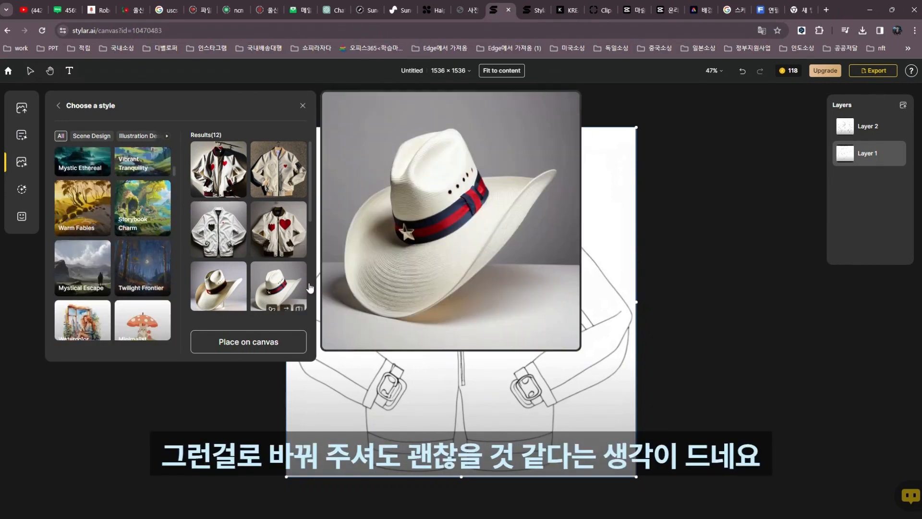
Deselect the pink-background hat in the results and return to the first styles in the list
scroll(219, 221, "down", 3)
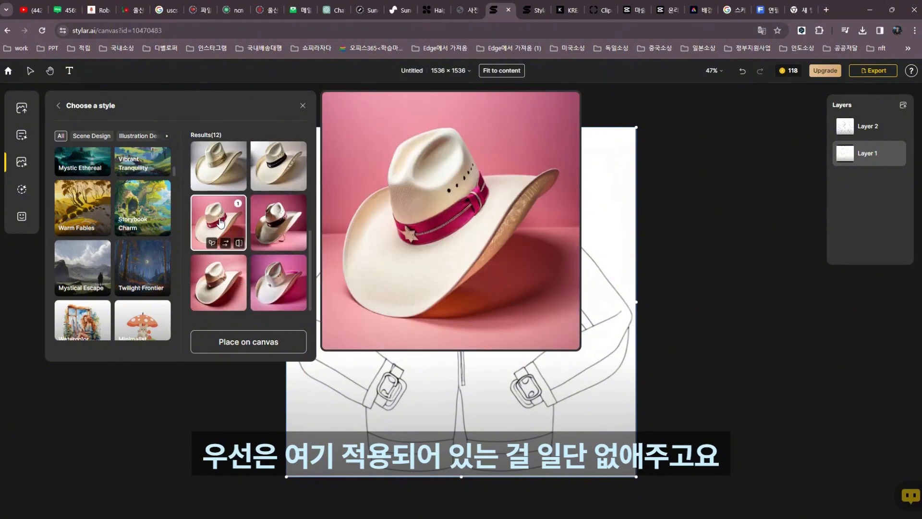
scroll(219, 221, "up", 3)
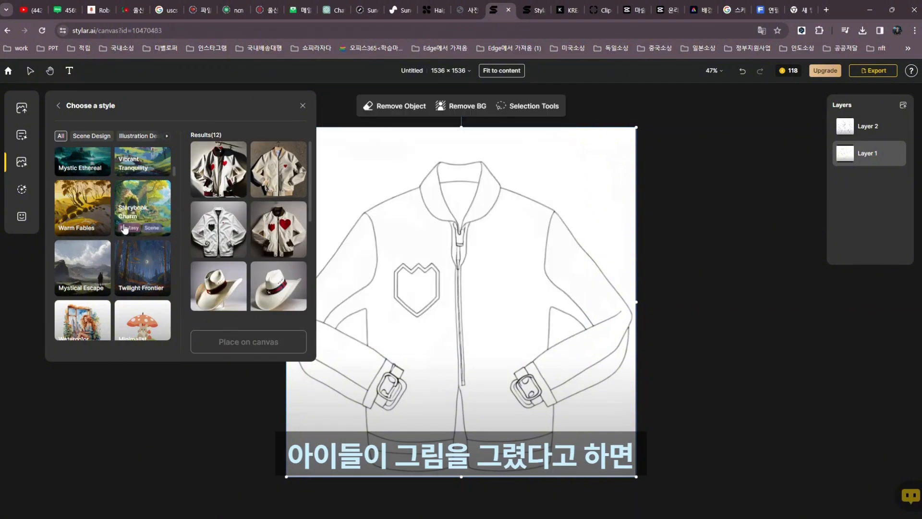
scroll(124, 220, "up", 5)
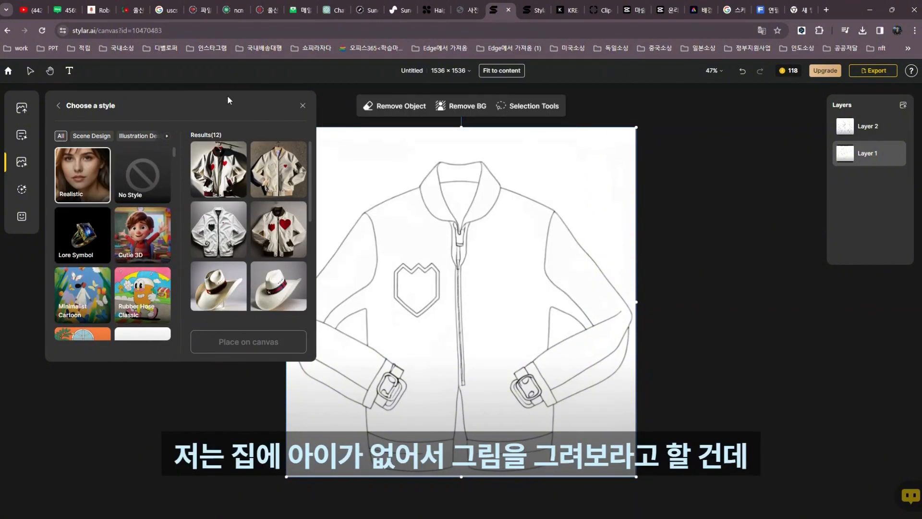
View the childlike pencil drawing of a dog in ChatGPT and return to the jacket canvas in Stylar
left_click(336, 12)
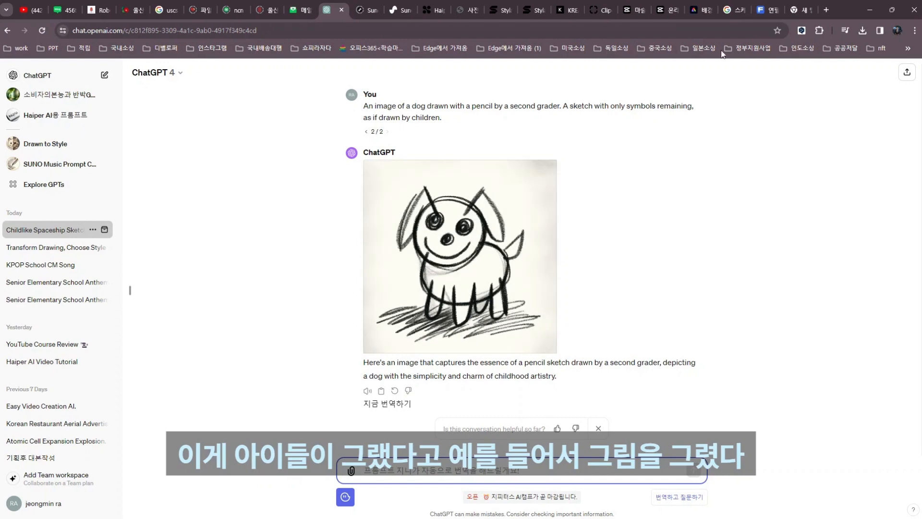
left_click(525, 16)
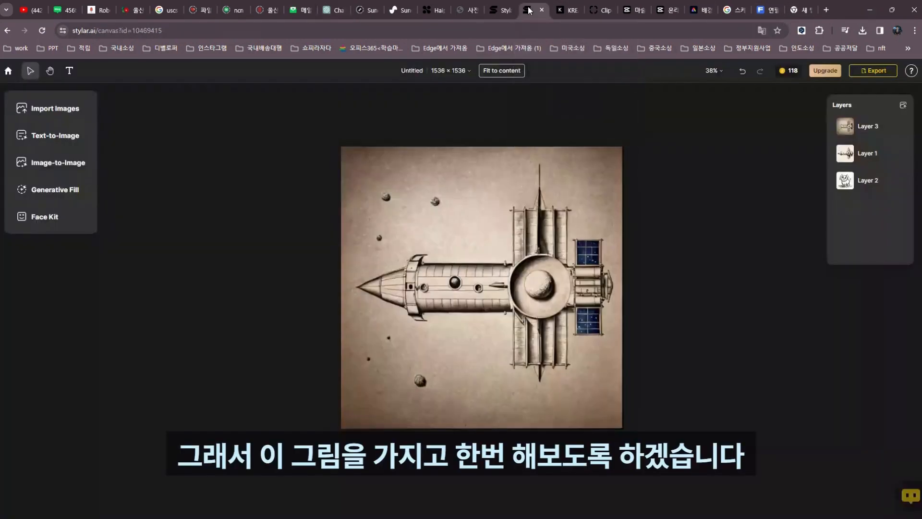
left_click(500, 11)
Delete both sketch layers, including the jacket, to empty the canvas
left_click(521, 211)
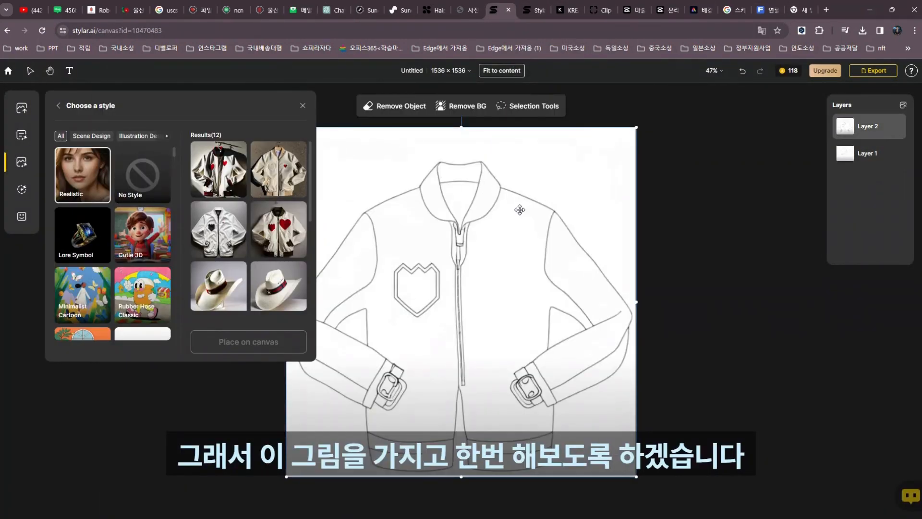
key("Delete")
key("Delete")
Import the dog sketch from the Downloads folder and enlarge it to fill the canvas
left_click(495, 315)
left_click(41, 144)
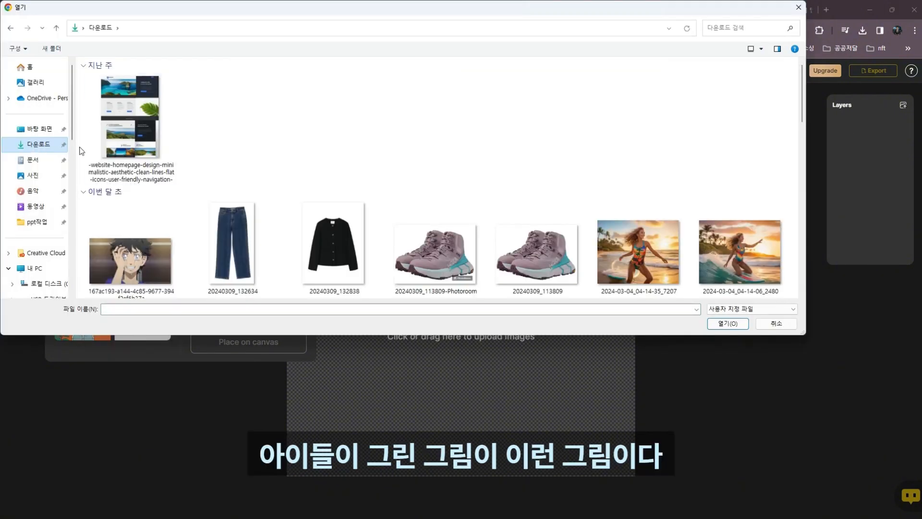
double_click(123, 126)
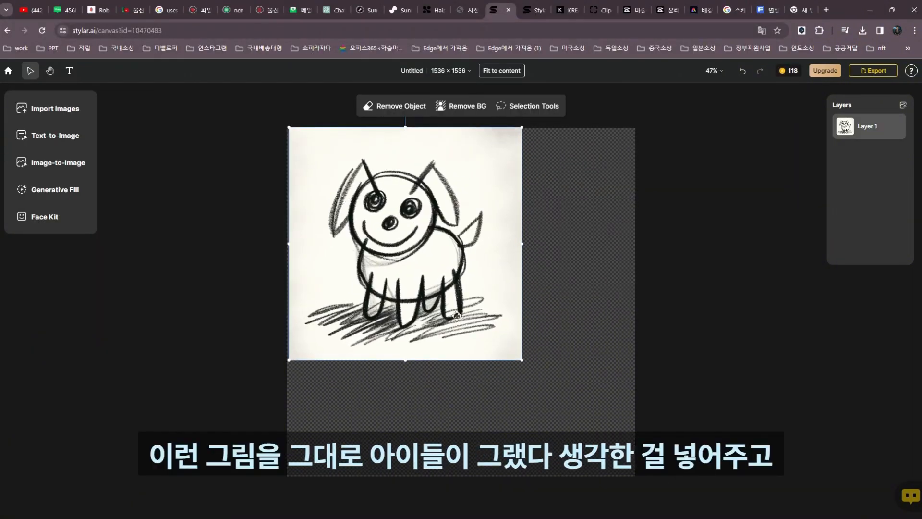
left_click_drag(522, 360, 618, 496)
Create an automatic Image-to-Image prompt from the dog sketch and stylize it in the Cutie 3D style
left_click(60, 164)
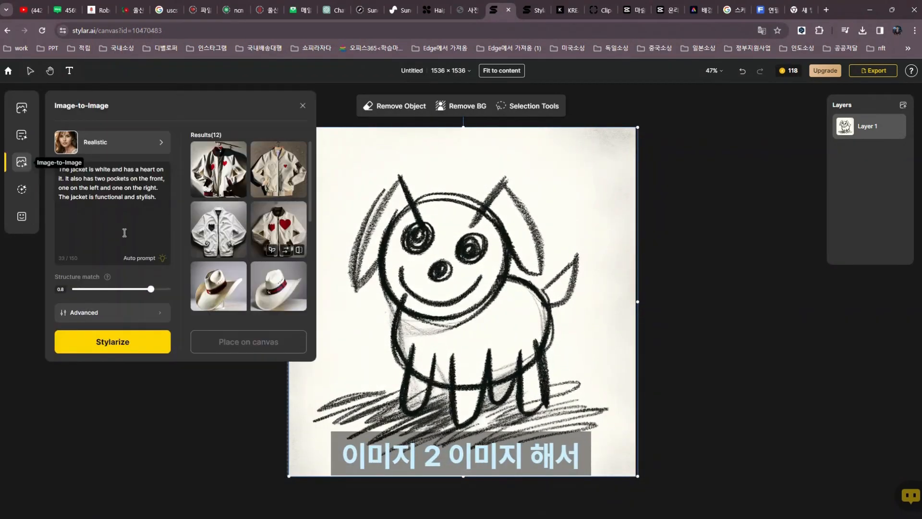
left_click(160, 256)
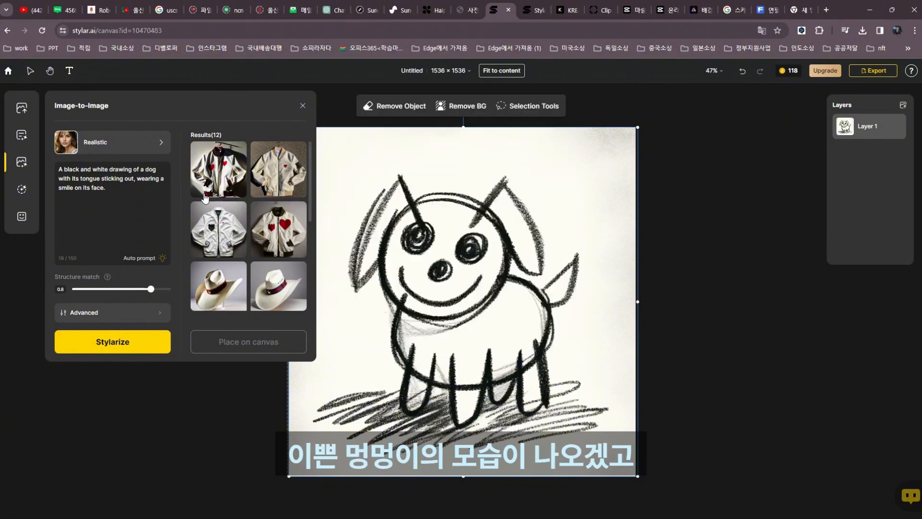
left_click(156, 143)
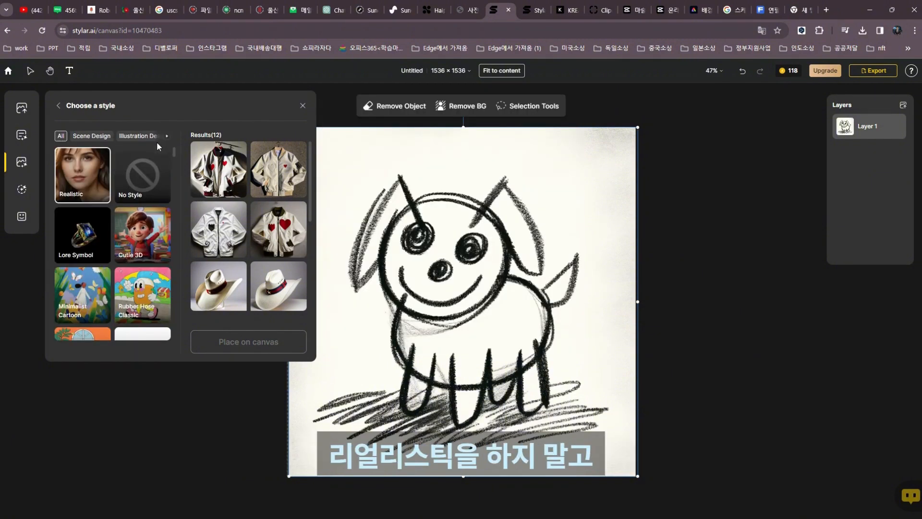
left_click(150, 231)
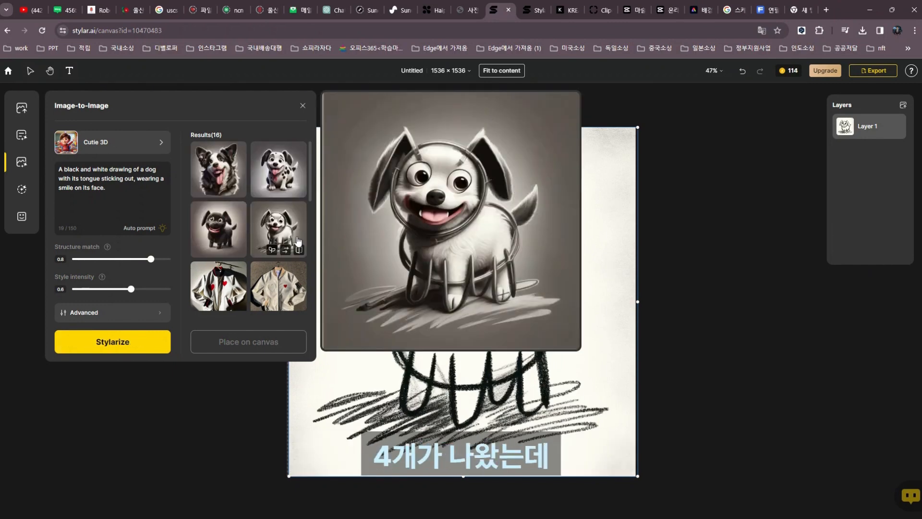
Preview the four Cutie 3D dog images and compare them with the original sketch
mouse_move(227, 166)
mouse_move(277, 184)
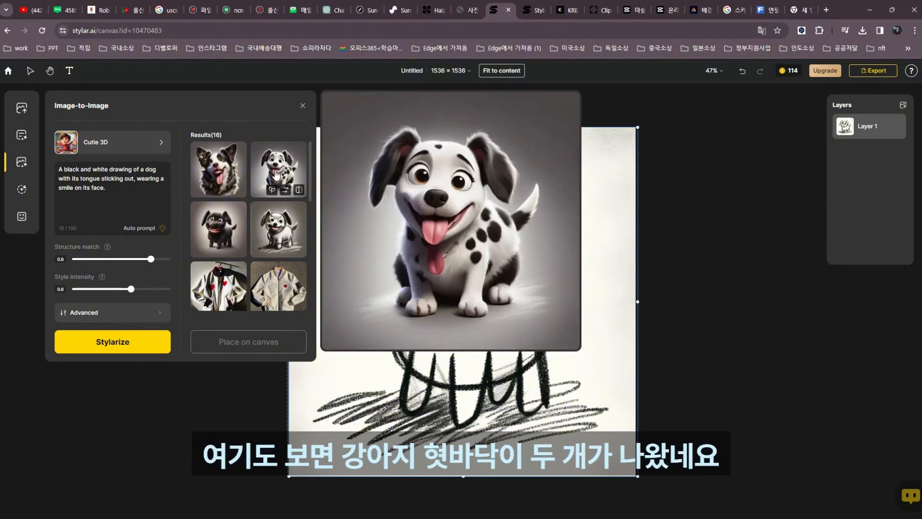
mouse_move(230, 229)
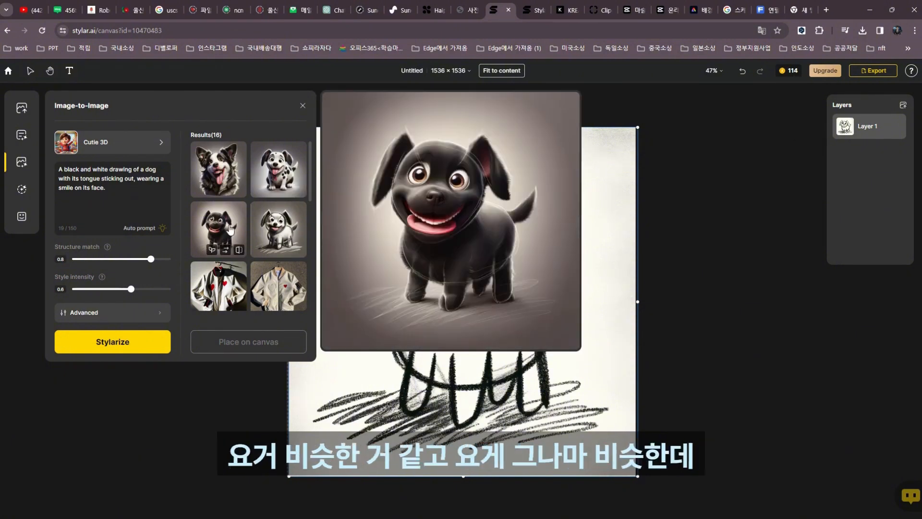
mouse_move(283, 237)
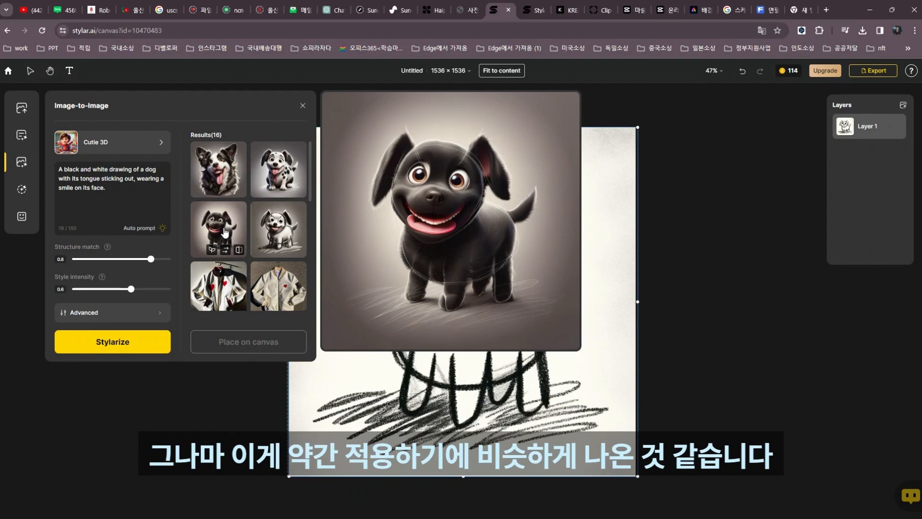
Change the style to Sketchbook Sticker and generate new images of the dog with the same prompt
left_click(144, 143)
scroll(135, 226, "down", 3)
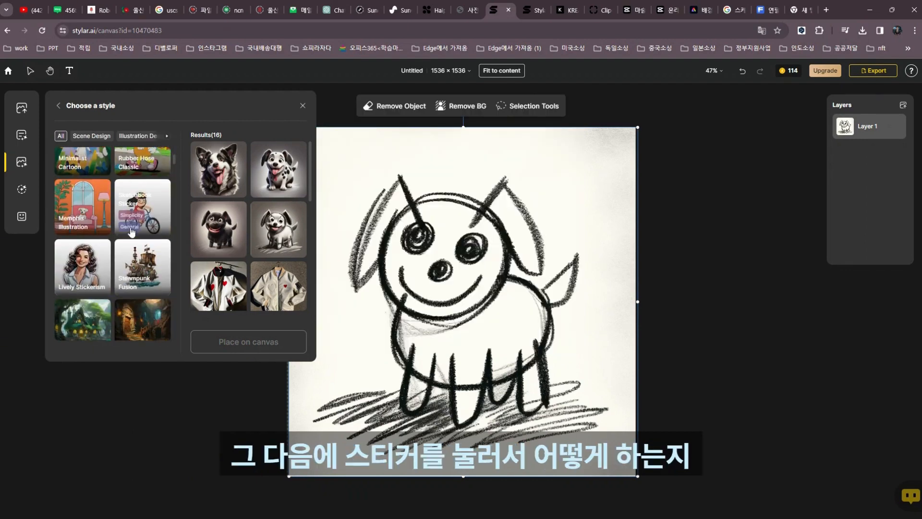
scroll(131, 232, "down", 3)
scroll(137, 216, "up", 3)
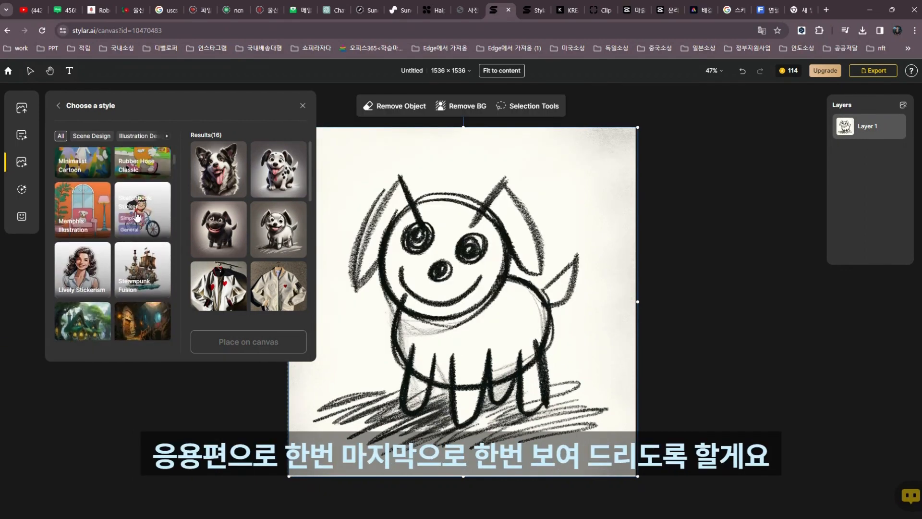
scroll(137, 216, "up", 2)
left_click(146, 259)
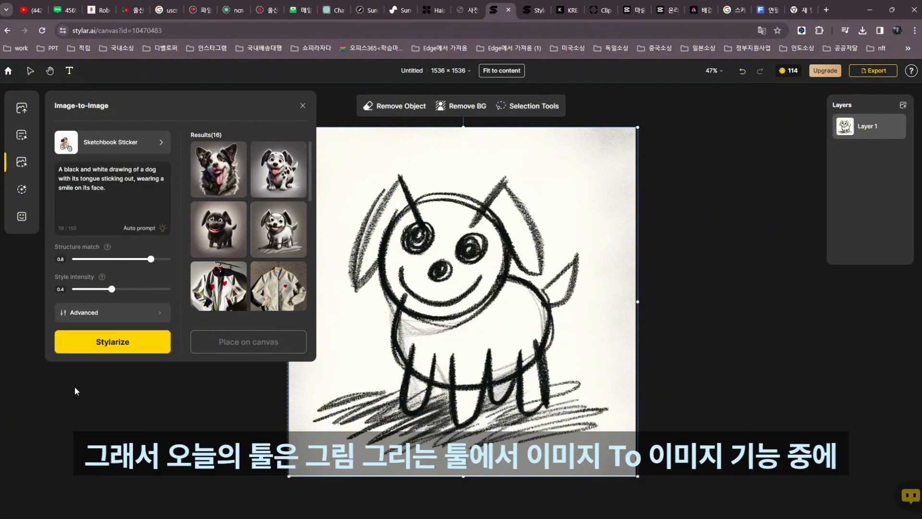
left_click(111, 341)
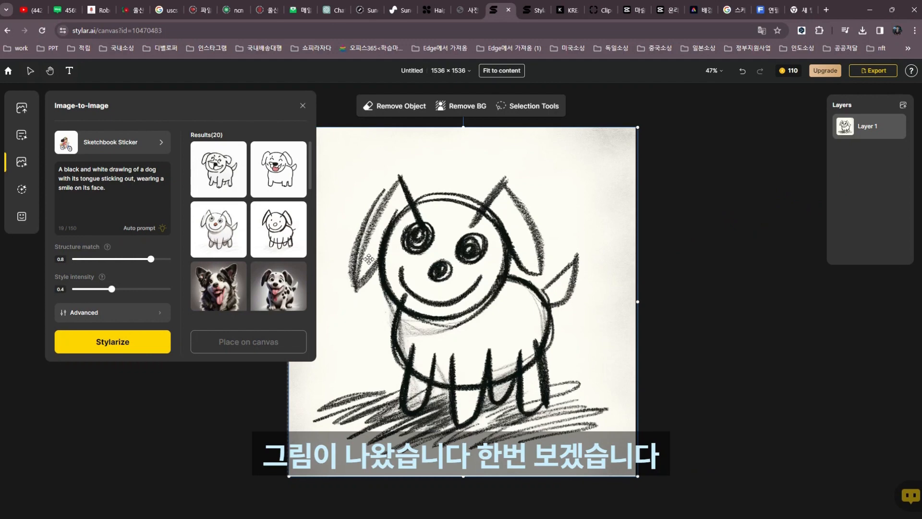
Preview the Sketchbook Sticker dog images and narrow the dog sketch slightly on the canvas
mouse_move(221, 169)
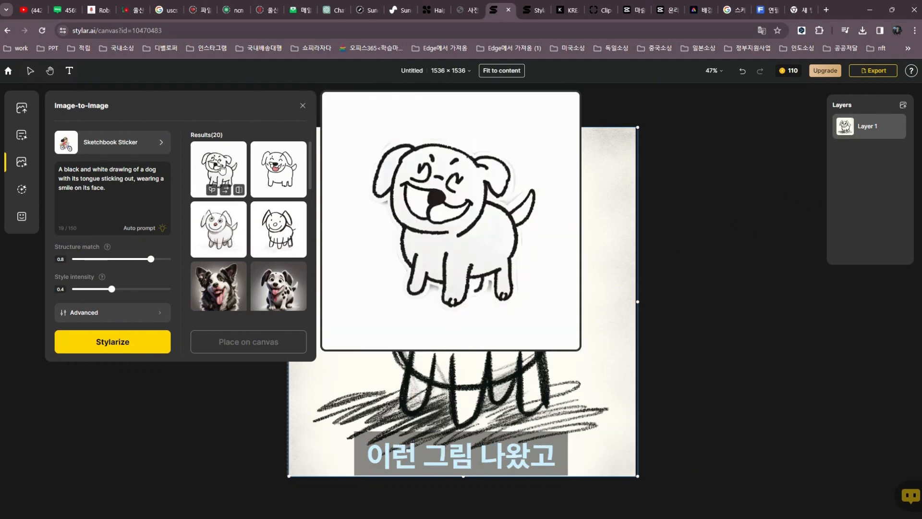
mouse_move(274, 239)
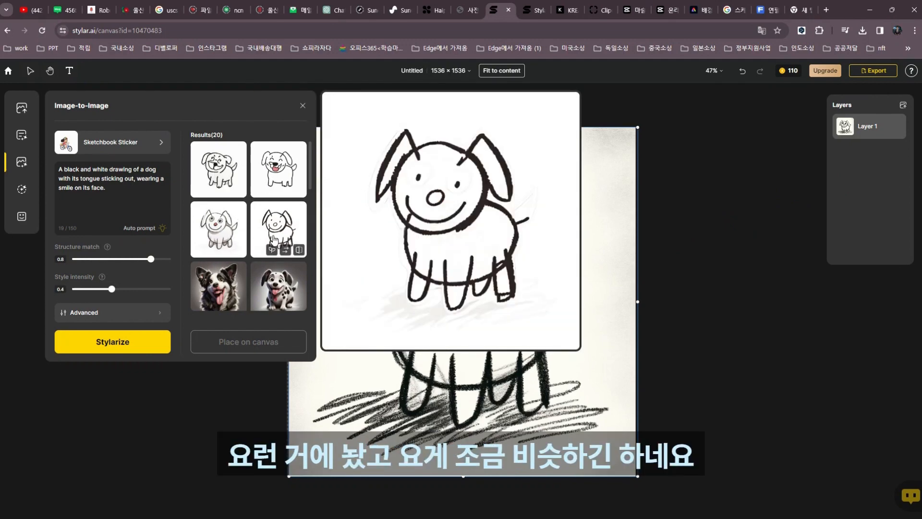
mouse_move(233, 229)
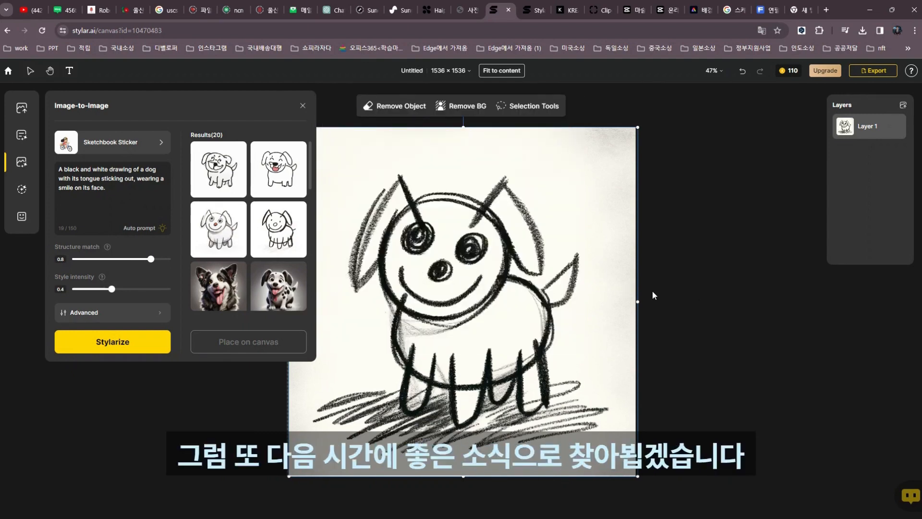
left_click_drag(637, 300, 632, 300)
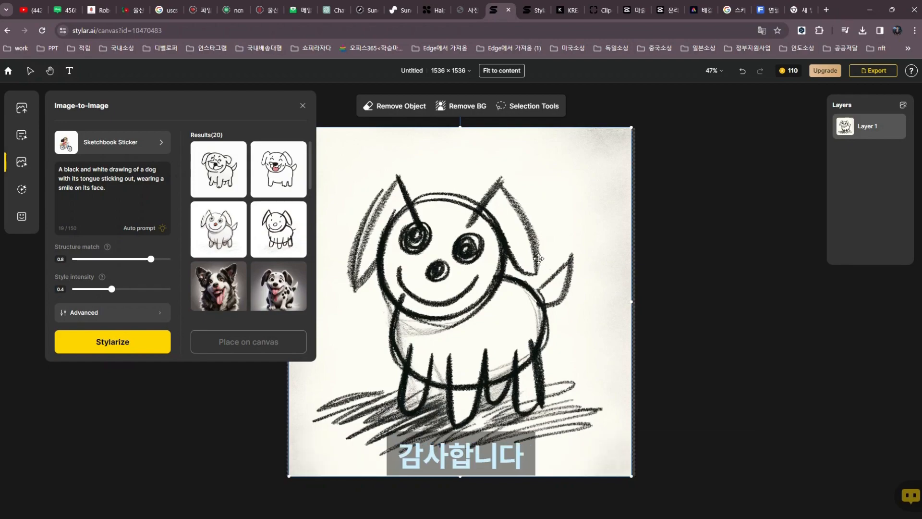